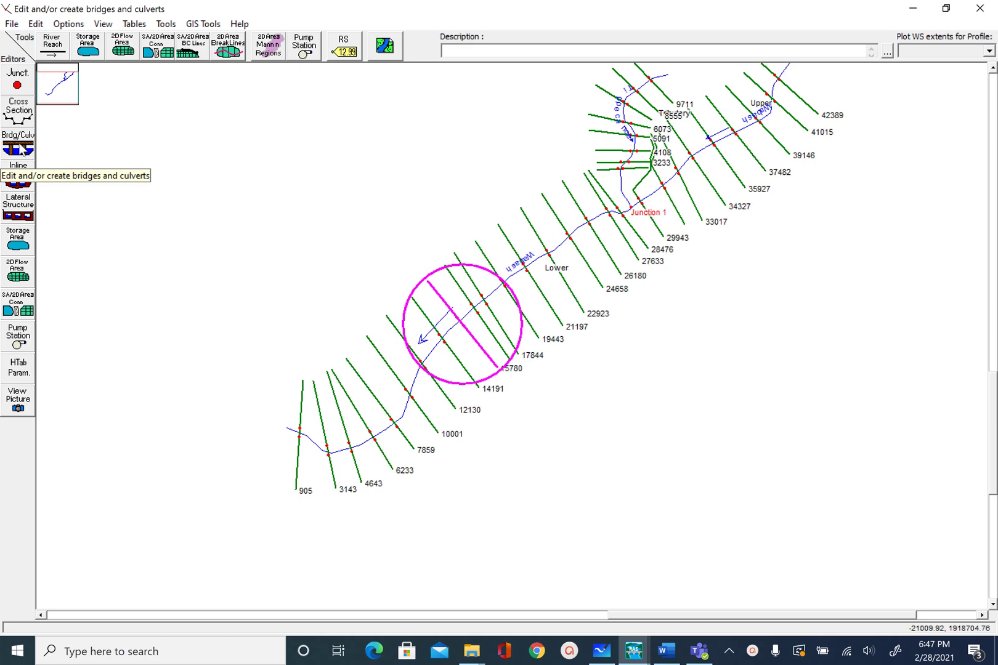
Open the Bridge Culvert Data editor for the wabash geometry from the Brdg/Culv button
left_click(20, 149)
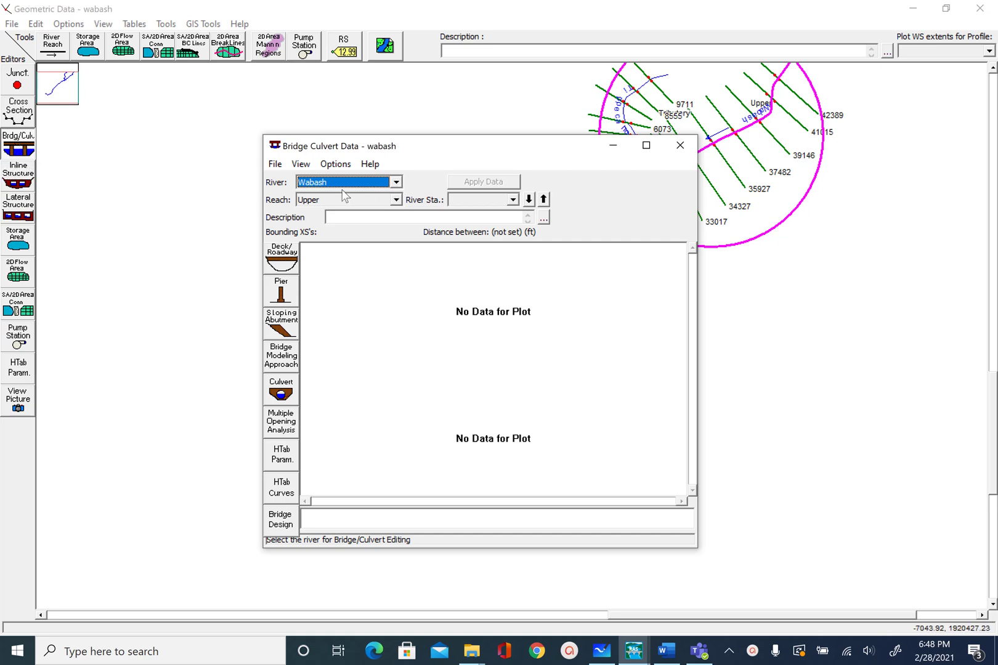
Pick the Lower reach, then look at the Tippecanoe river's reaches
left_click(397, 201)
left_click(318, 219)
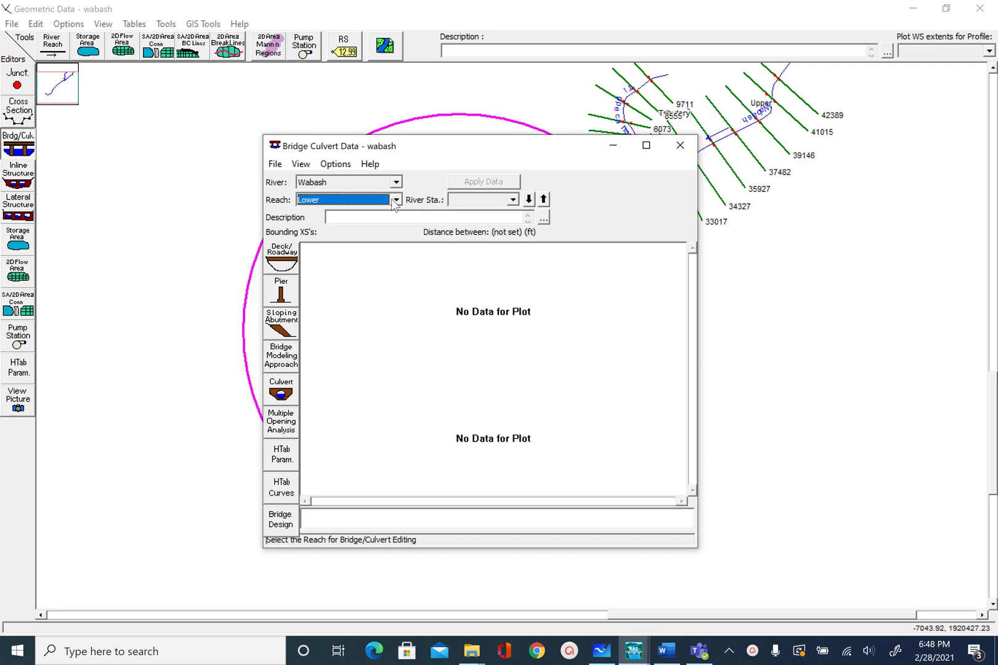
left_click(394, 182)
left_click(327, 193)
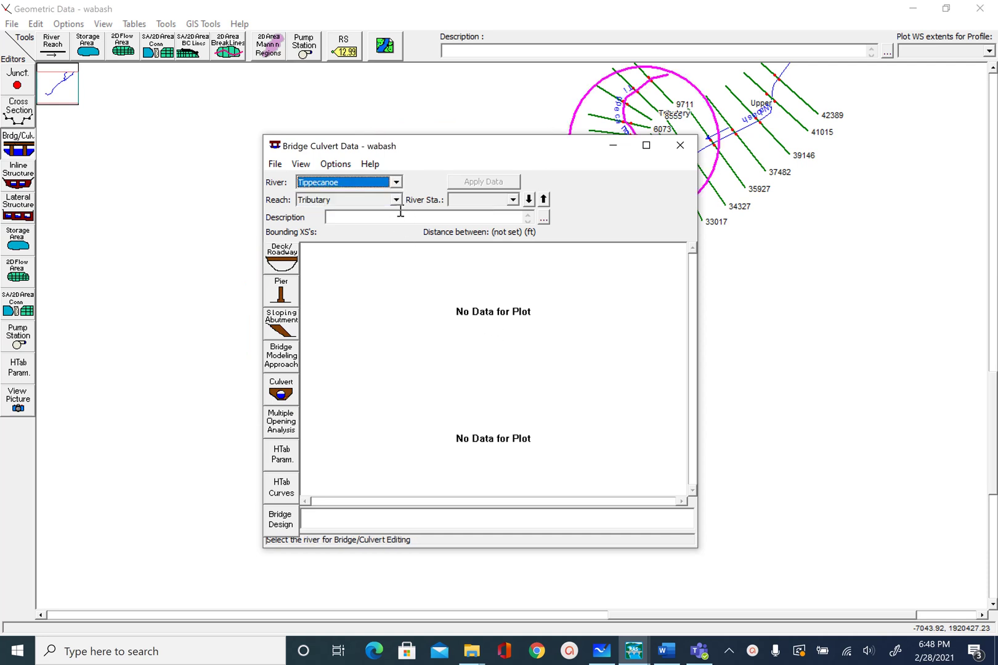
left_click(396, 199)
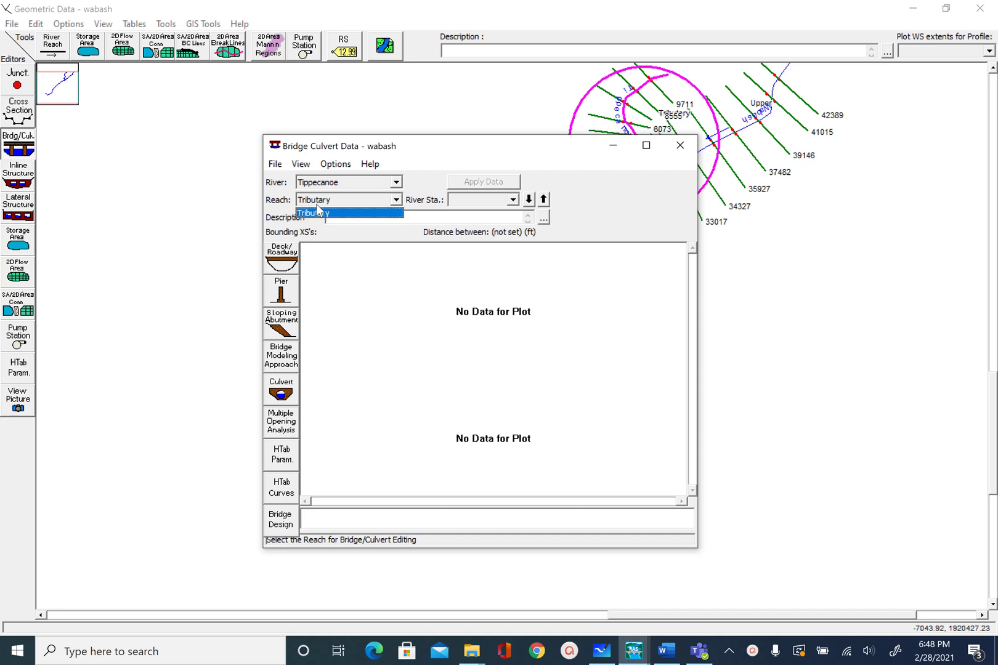
left_click(390, 187)
Switch back to the Wabash river and select its Lower reach
left_click(348, 185)
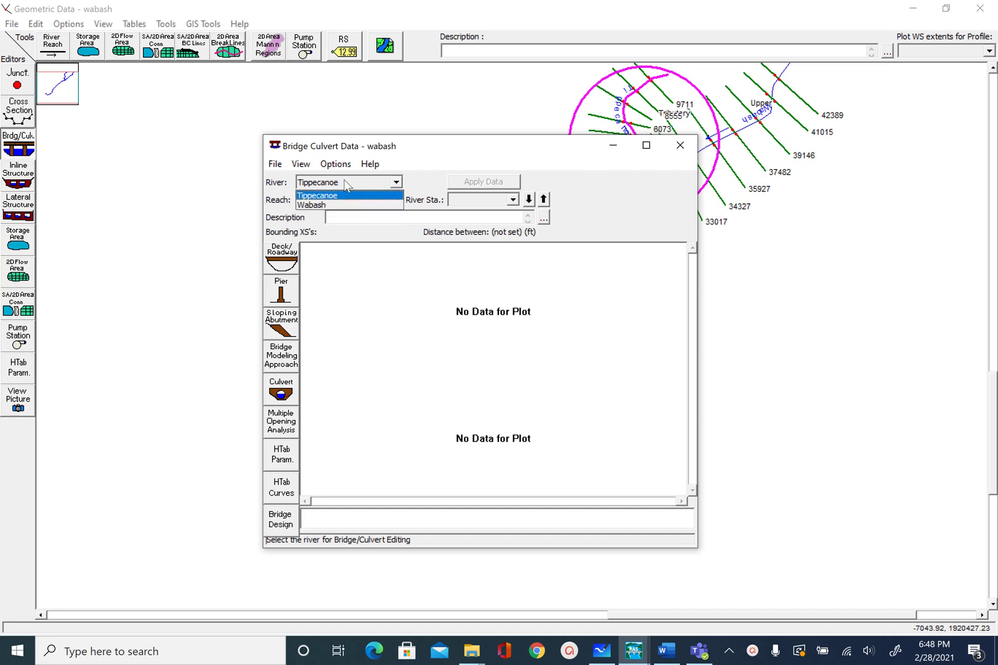
left_click(321, 203)
left_click(396, 200)
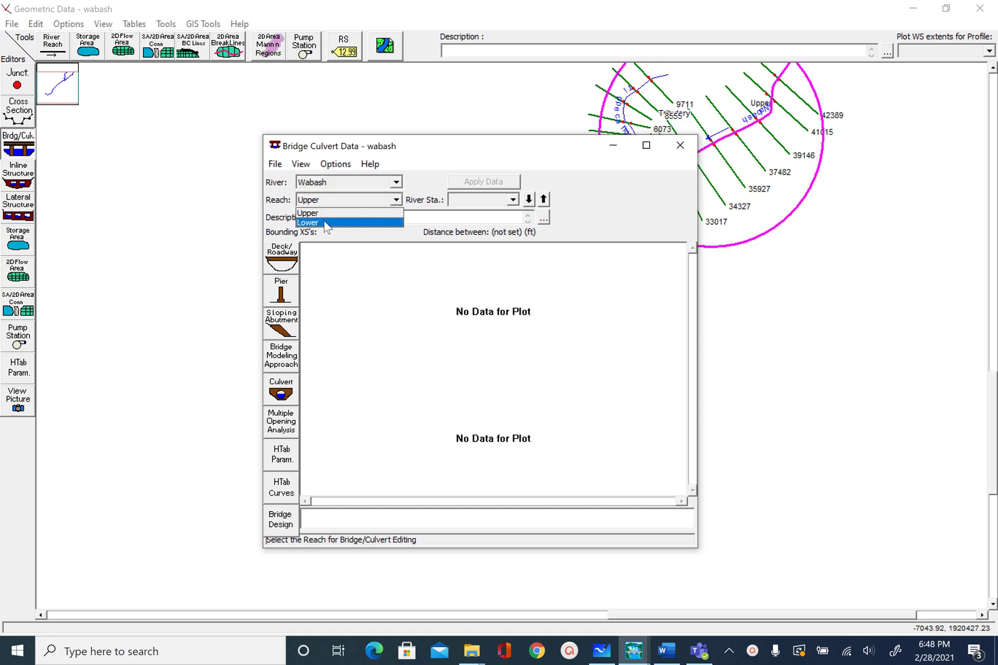
left_click(328, 222)
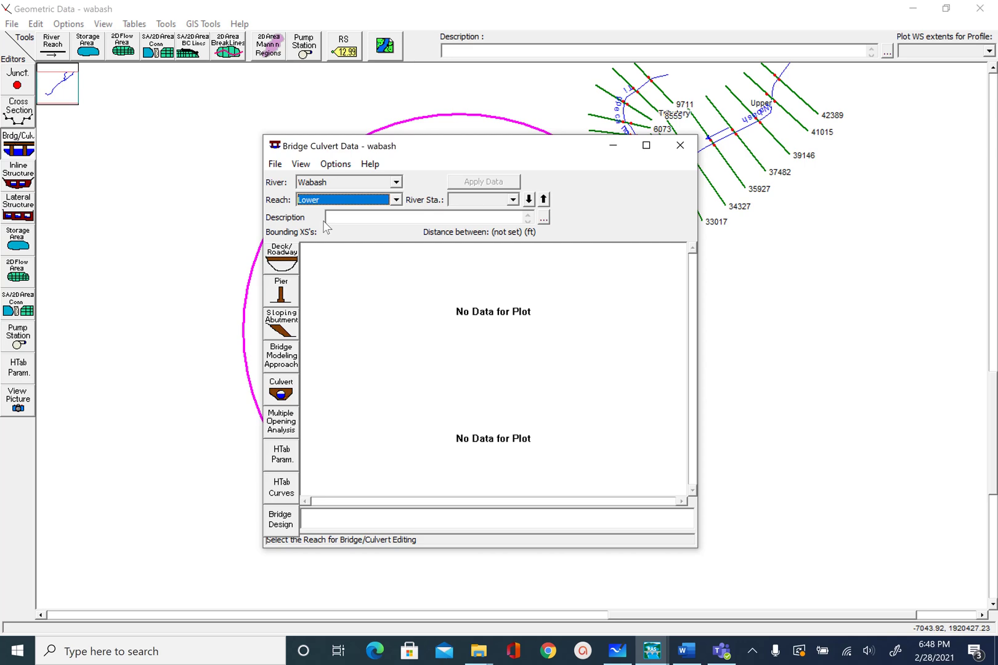
Minimize the bridge editor and identify cross sections 17044 and 15780 on the Wabash map
left_click(613, 146)
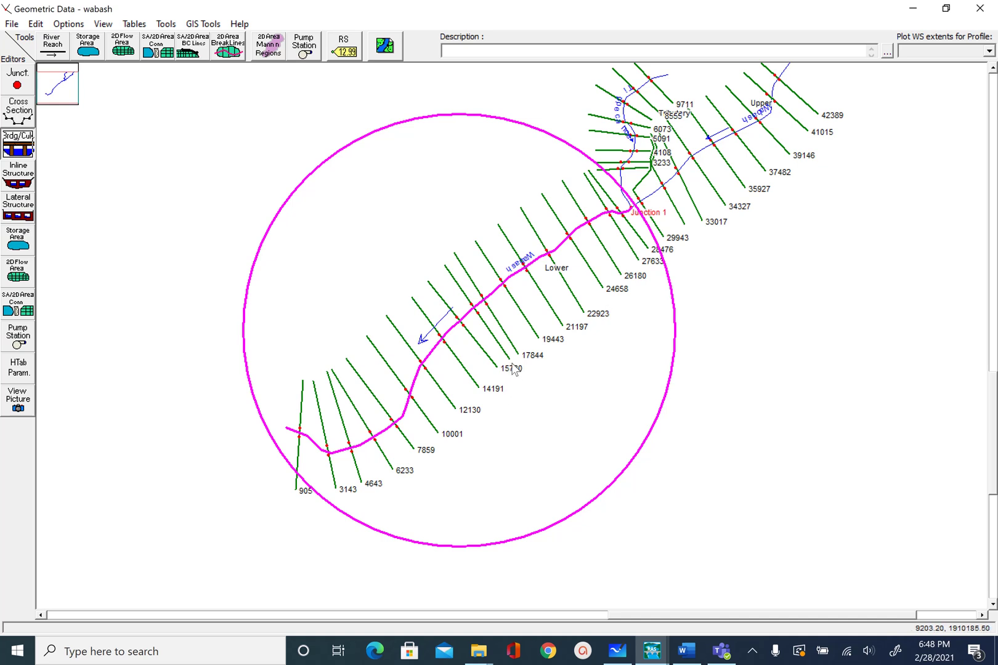
right_click(495, 342)
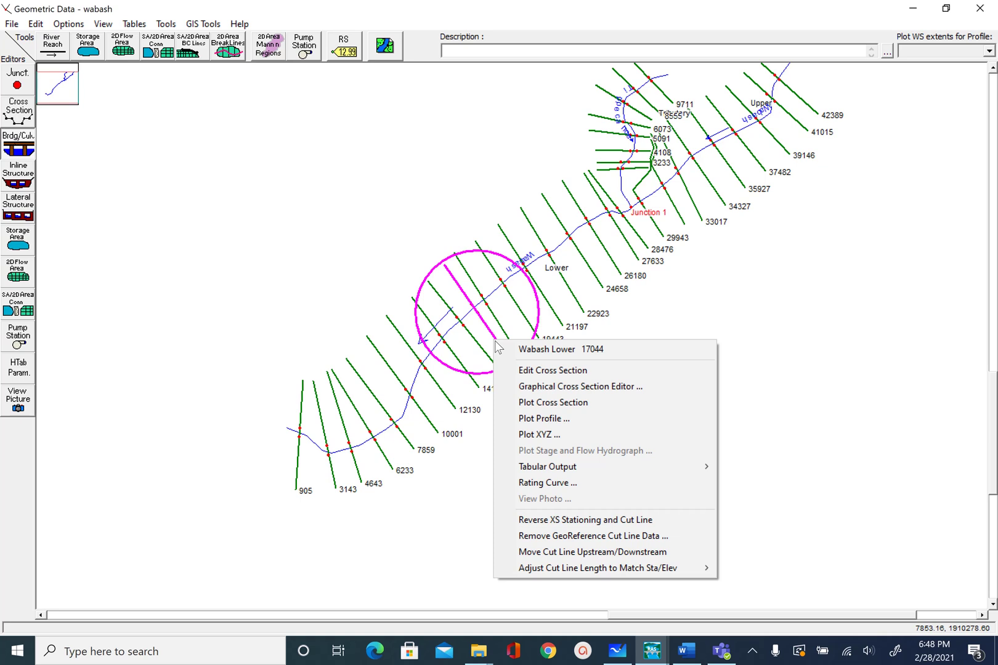
right_click(483, 345)
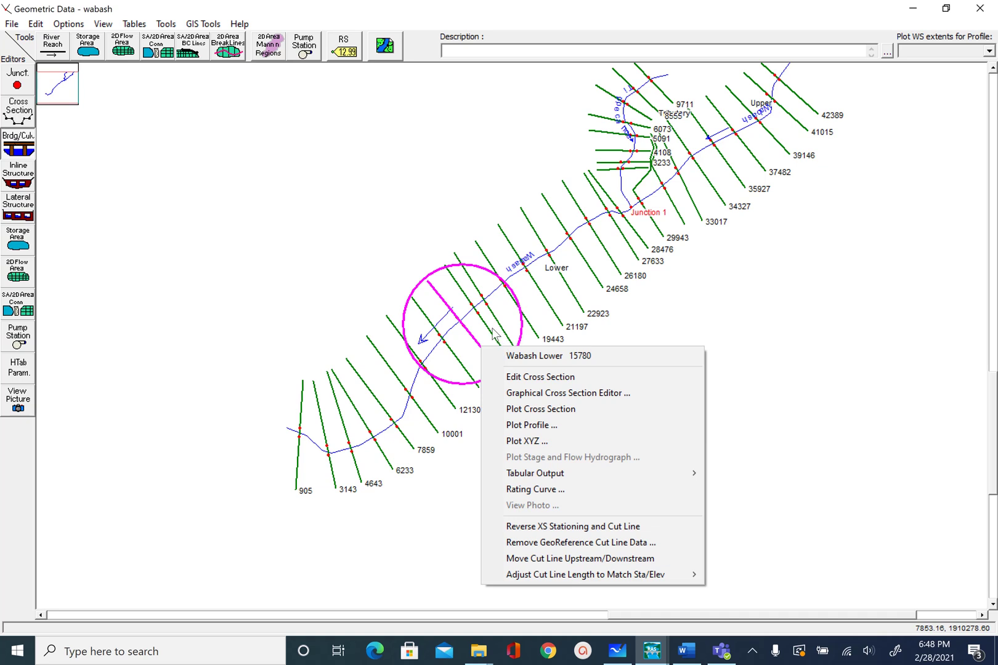
right_click(493, 336)
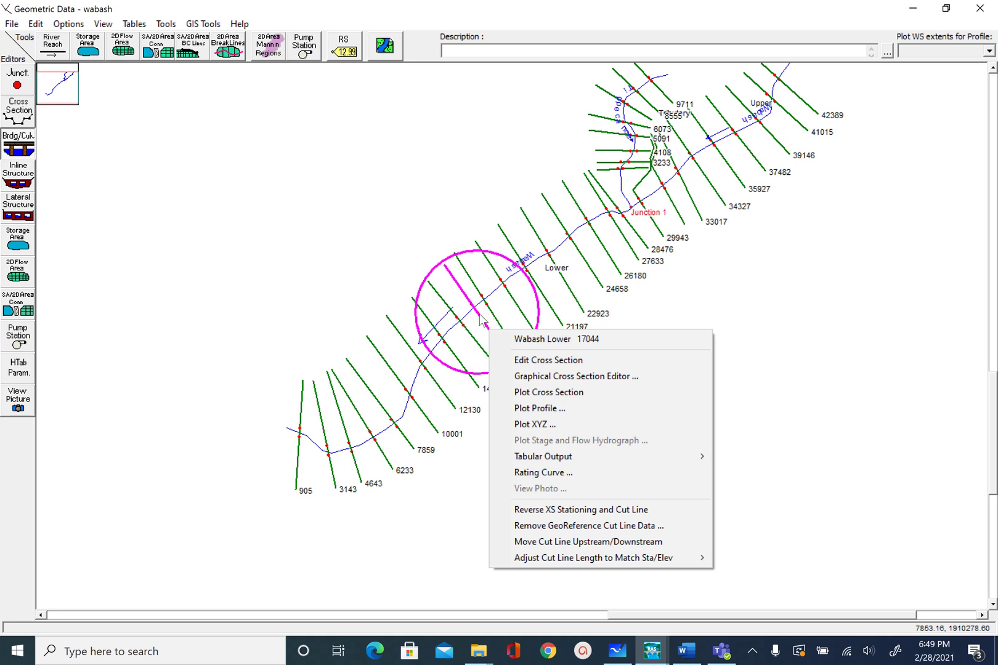
left_click(22, 150)
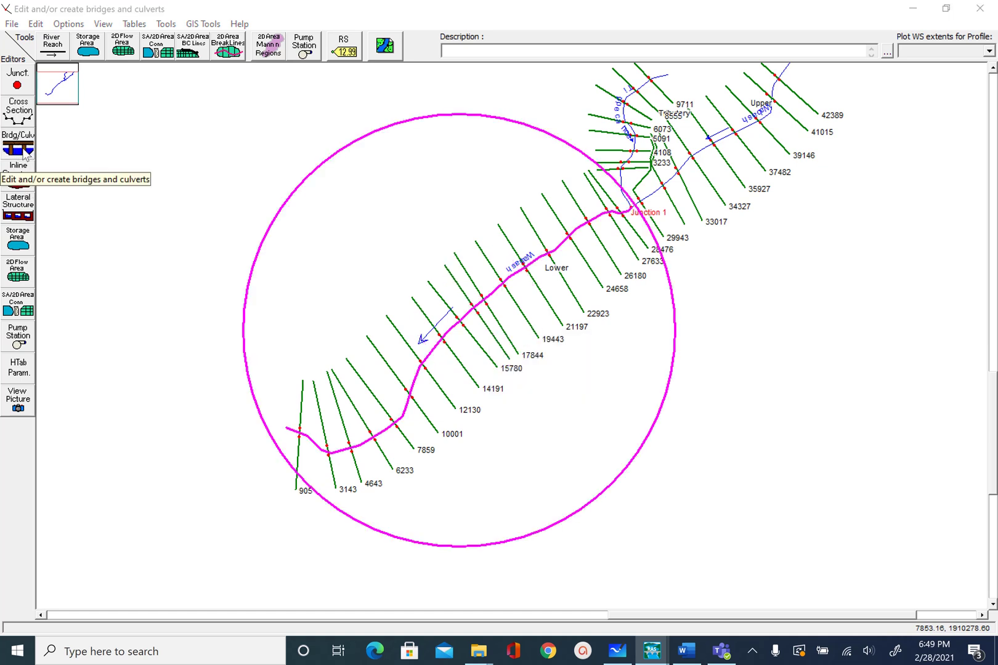
Add a new bridge at river station 16500 on Wabash Lower and capture the screen
mouse_move(652, 650)
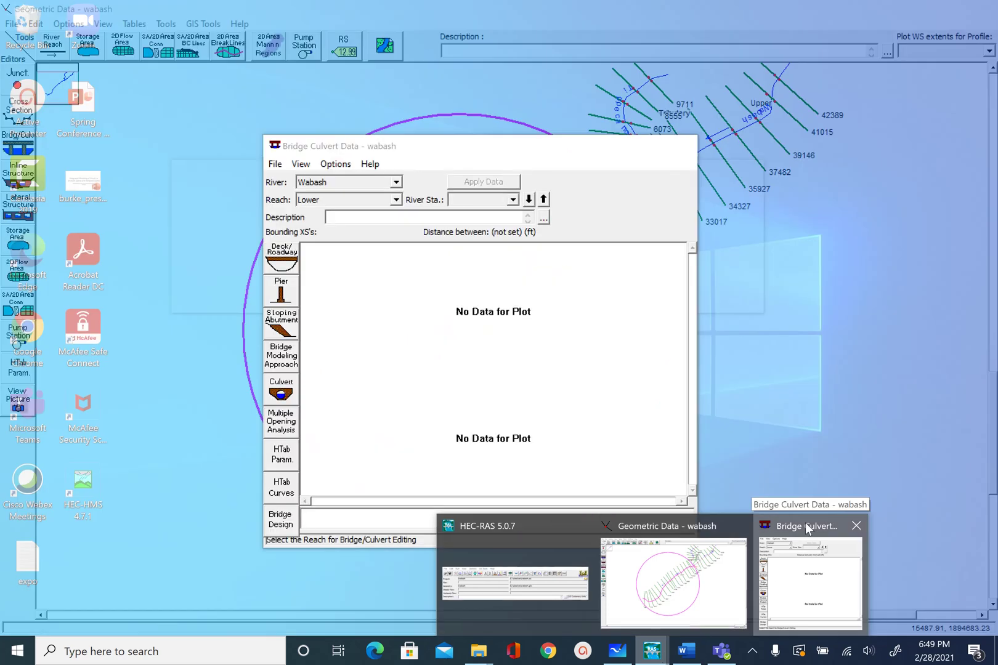
left_click(807, 530)
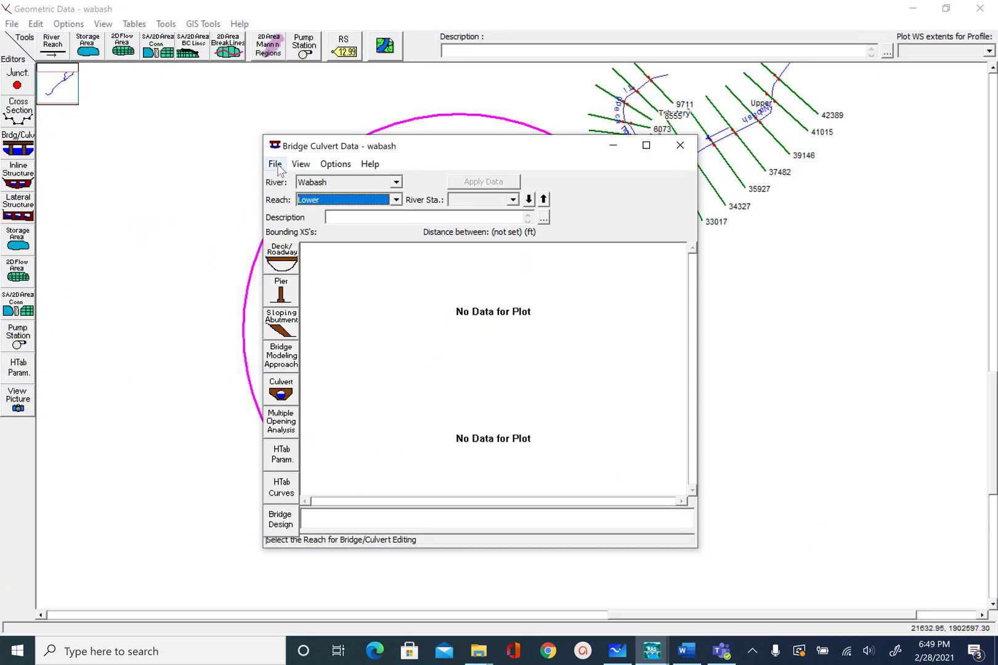
left_click(337, 165)
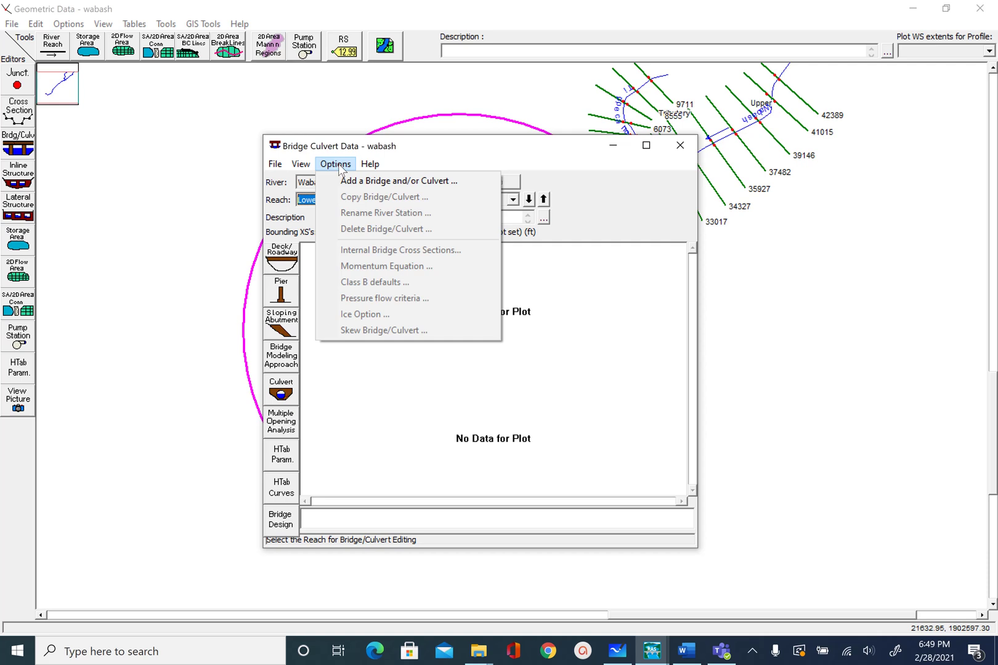
left_click(346, 181)
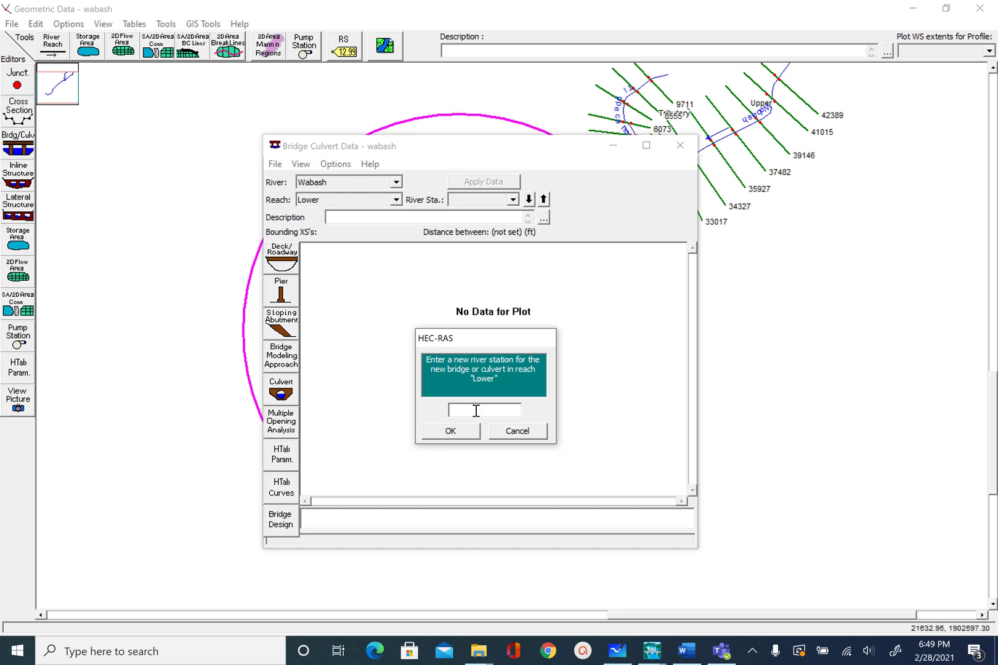
type("16500")
left_click(468, 431)
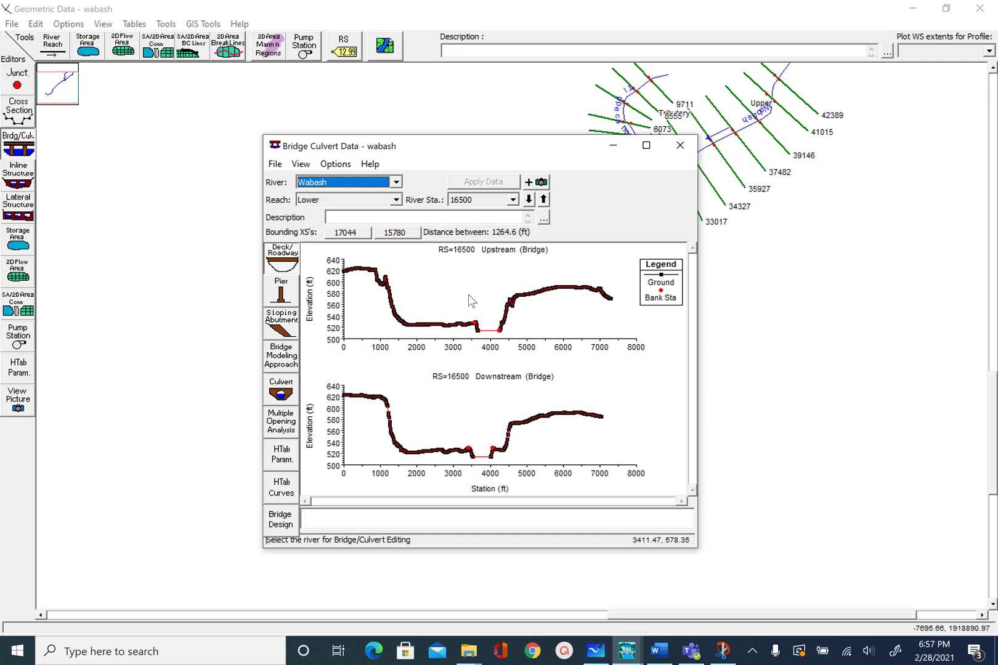
key("Print")
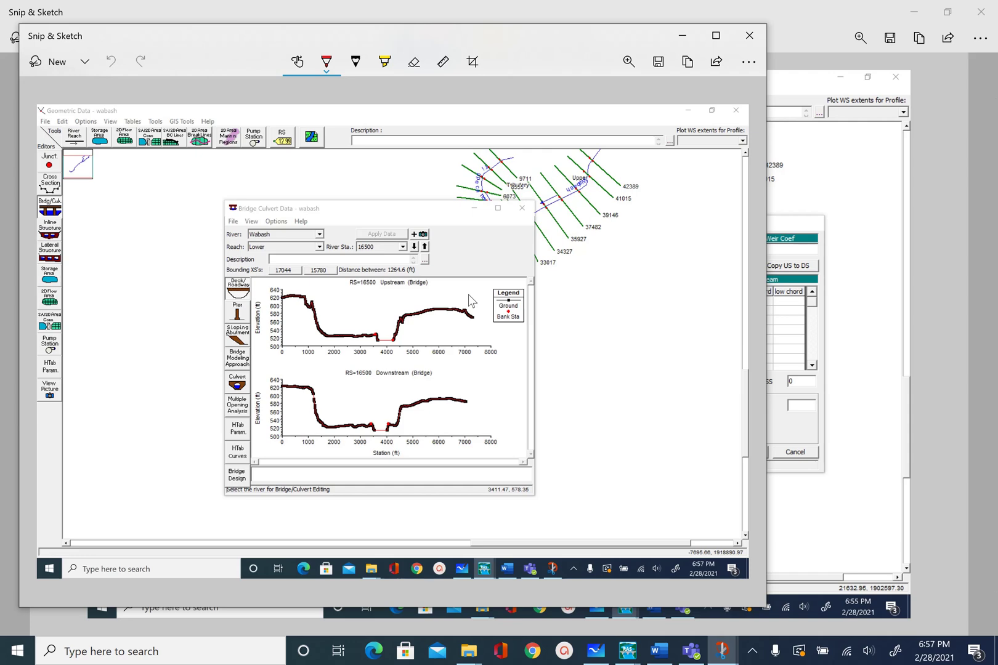
Maximize Snip & Sketch and draw the red deck outline across the upstream plot
left_click(715, 37)
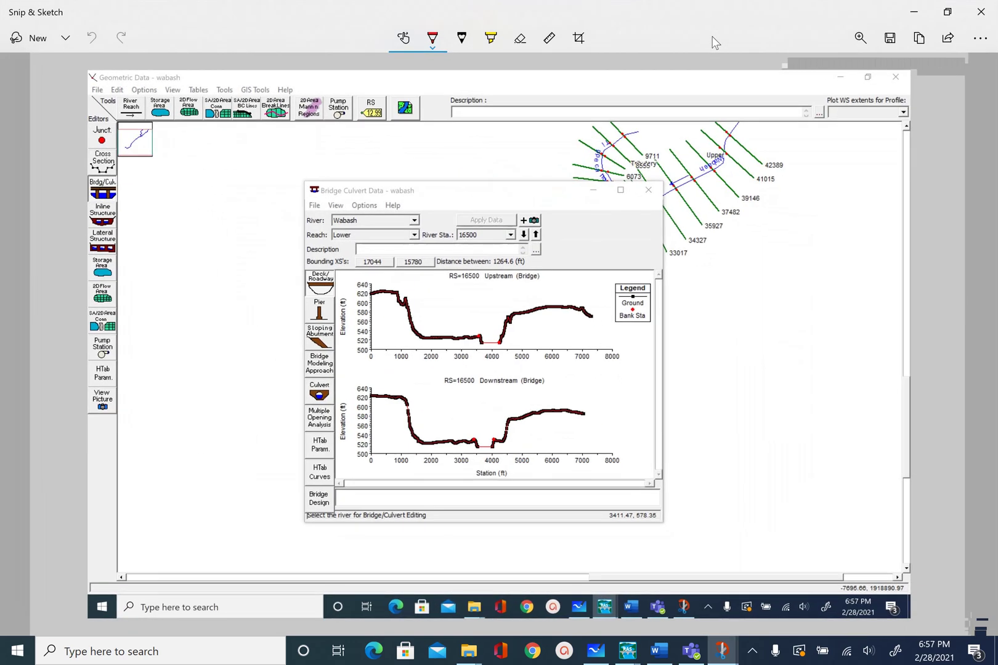
mouse_move(476, 311)
left_mouse_down()
mouse_move(479, 341)
mouse_move(487, 309)
mouse_move(510, 306)
mouse_move(509, 321)
left_mouse_up()
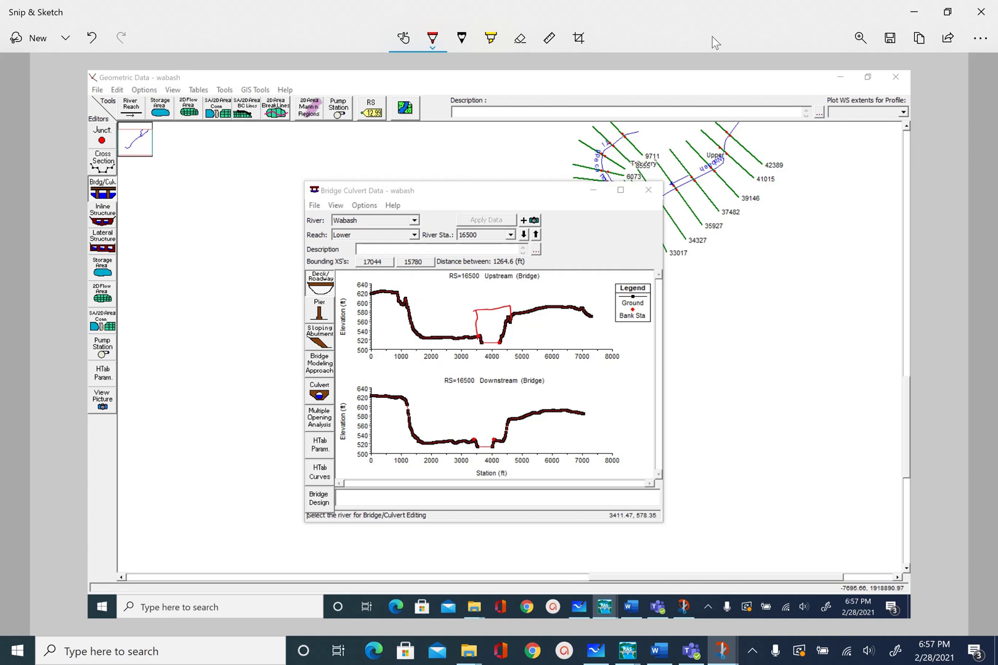
mouse_move(372, 289)
left_mouse_down()
mouse_move(602, 282)
mouse_move(592, 317)
left_mouse_up()
Hatch the deck outline from its right end to its left end
mouse_move(530, 295)
left_mouse_down()
mouse_move(544, 284)
mouse_move(532, 291)
left_mouse_up()
mouse_move(534, 305)
left_mouse_down()
mouse_move(560, 285)
mouse_move(587, 290)
left_mouse_up()
left_click_drag(575, 307, 591, 296)
left_click_drag(504, 305, 528, 288)
mouse_move(510, 292)
left_mouse_down()
mouse_move(524, 283)
mouse_move(514, 290)
left_mouse_up()
mouse_move(470, 311)
left_mouse_down()
mouse_move(501, 290)
mouse_move(489, 292)
left_mouse_up()
mouse_move(447, 335)
left_mouse_down()
mouse_move(471, 313)
mouse_move(468, 297)
left_mouse_up()
mouse_move(437, 331)
left_mouse_down()
mouse_move(460, 313)
mouse_move(456, 306)
left_mouse_up()
mouse_move(421, 319)
left_mouse_down()
mouse_move(454, 301)
mouse_move(446, 297)
left_mouse_up()
mouse_move(411, 308)
left_mouse_down()
mouse_move(435, 294)
mouse_move(418, 293)
left_mouse_up()
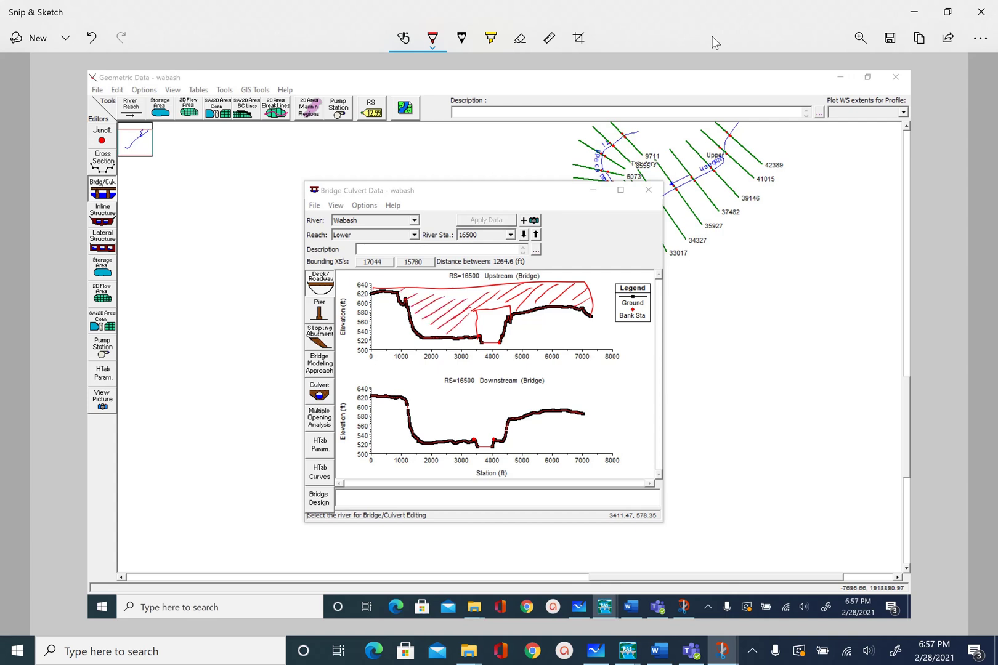
Add lines near the channel opening and outline corner, then minimize the sketch
mouse_move(474, 331)
left_mouse_down()
mouse_move(476, 311)
mouse_move(504, 309)
mouse_move(510, 325)
left_mouse_up()
left_click_drag(473, 309, 511, 303)
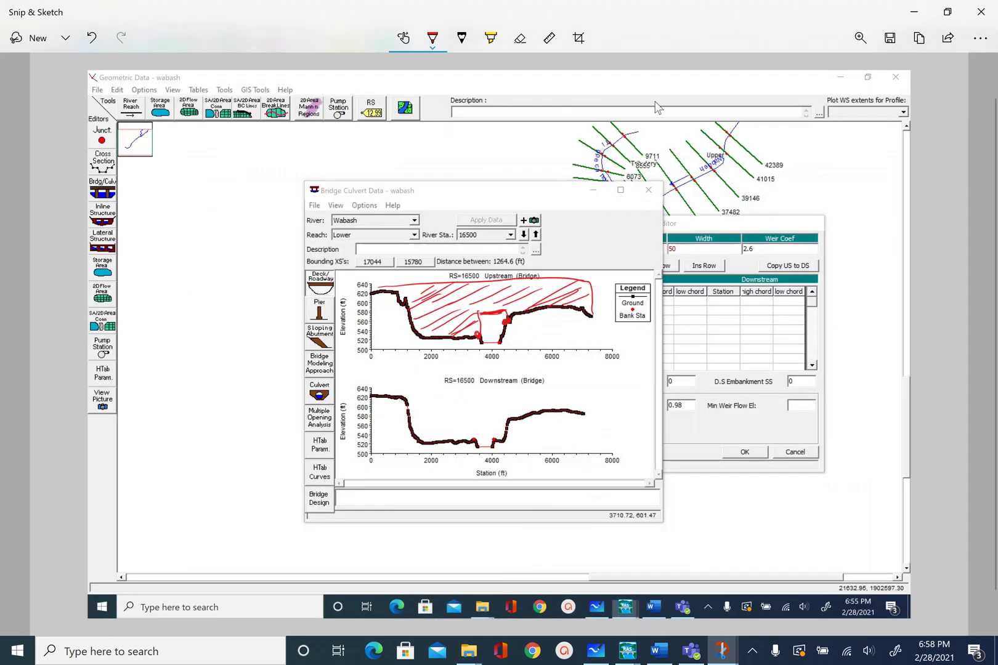
left_click(915, 12)
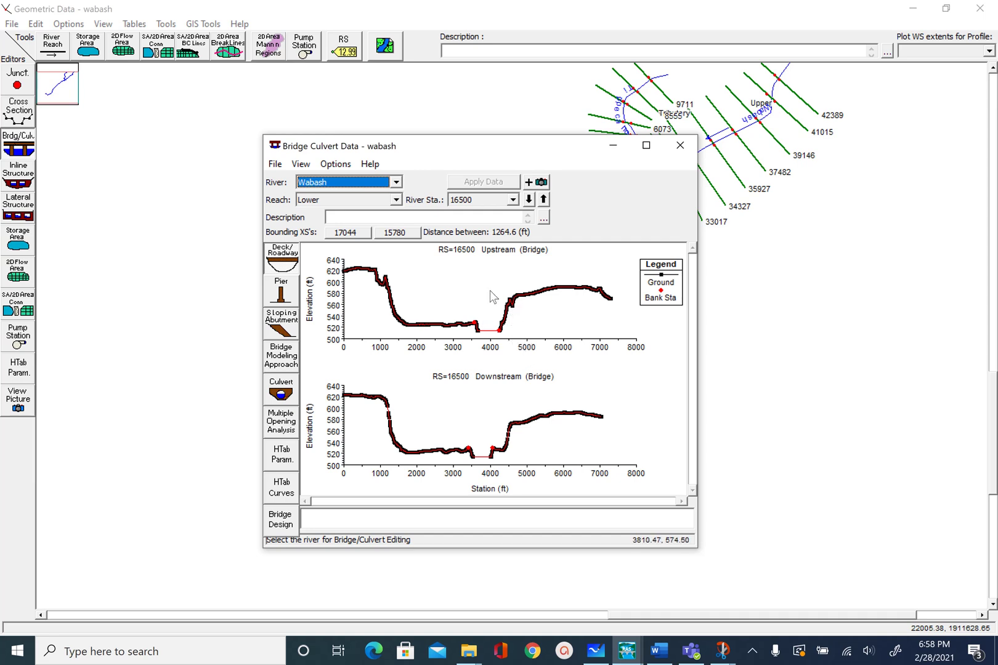
left_click(512, 299)
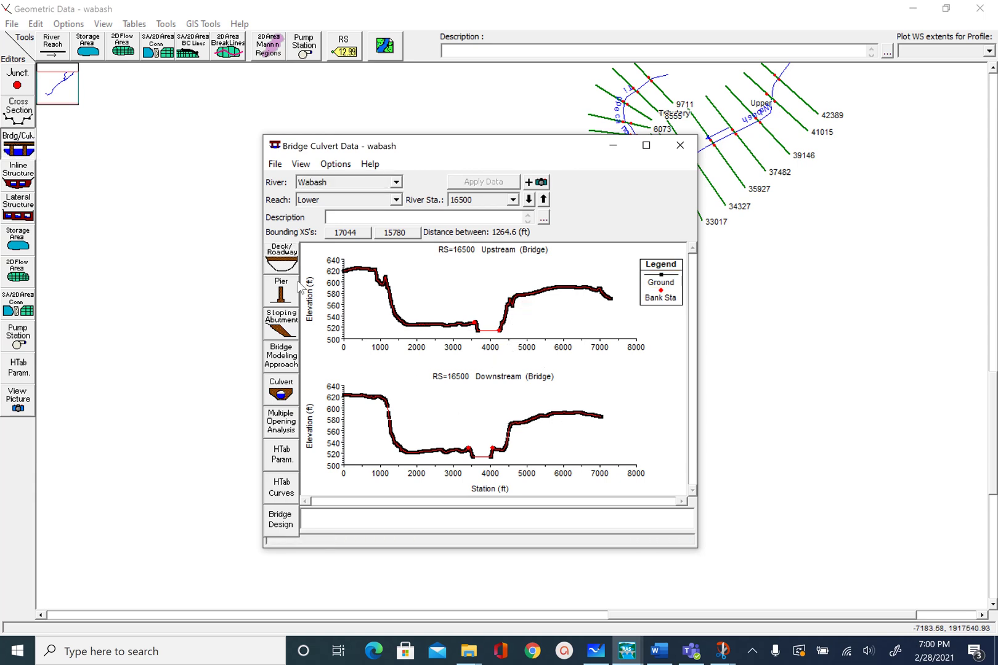
Enter deck/roadway distance 500 and deck width 50 ft for the RS 16500 bridge
left_click(287, 264)
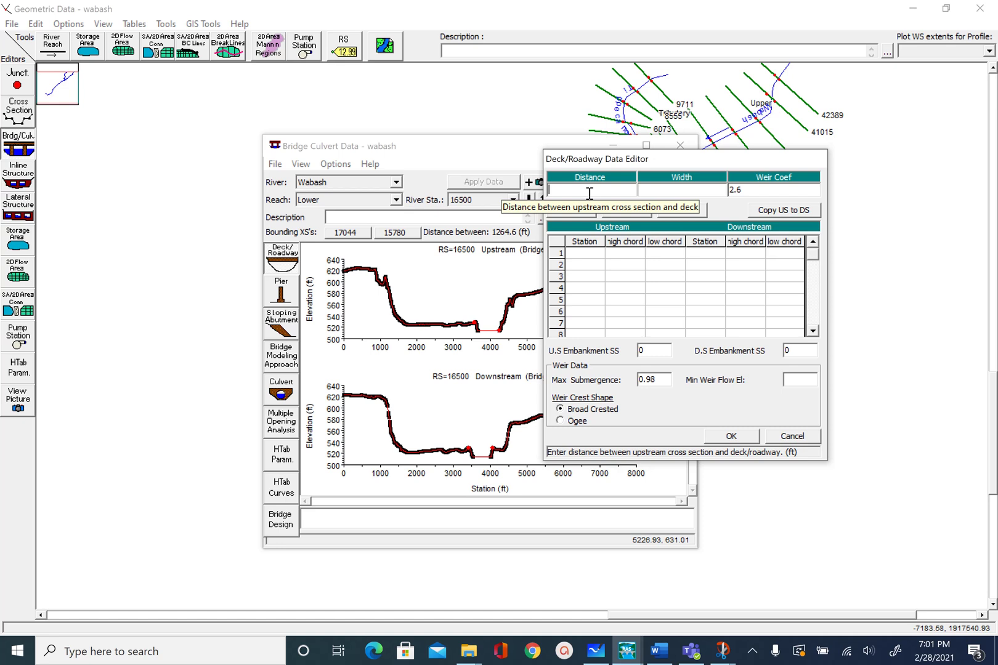
type("500")
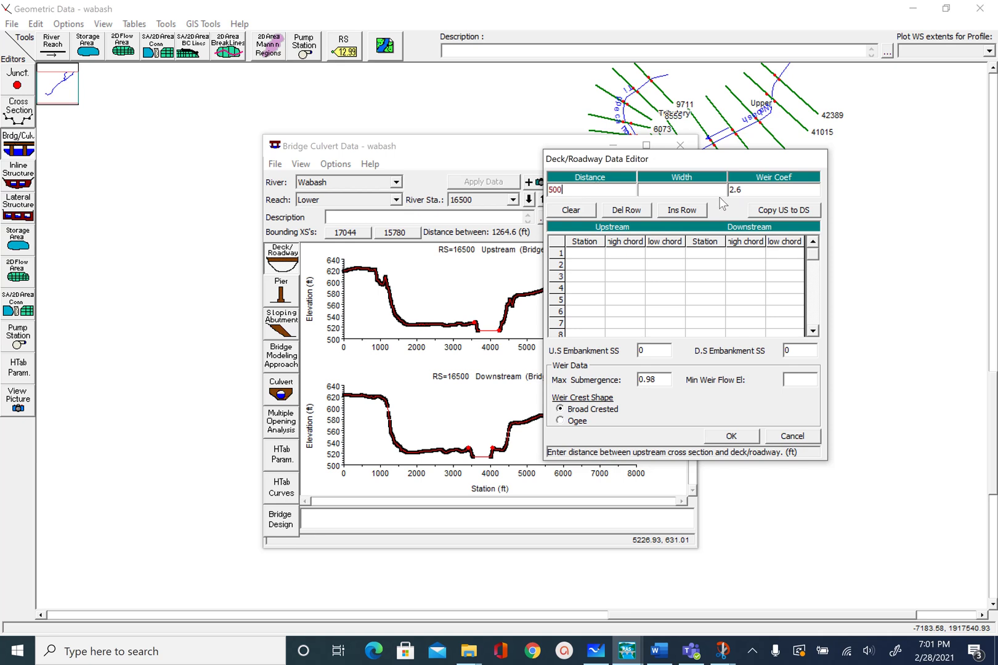
left_click(693, 191)
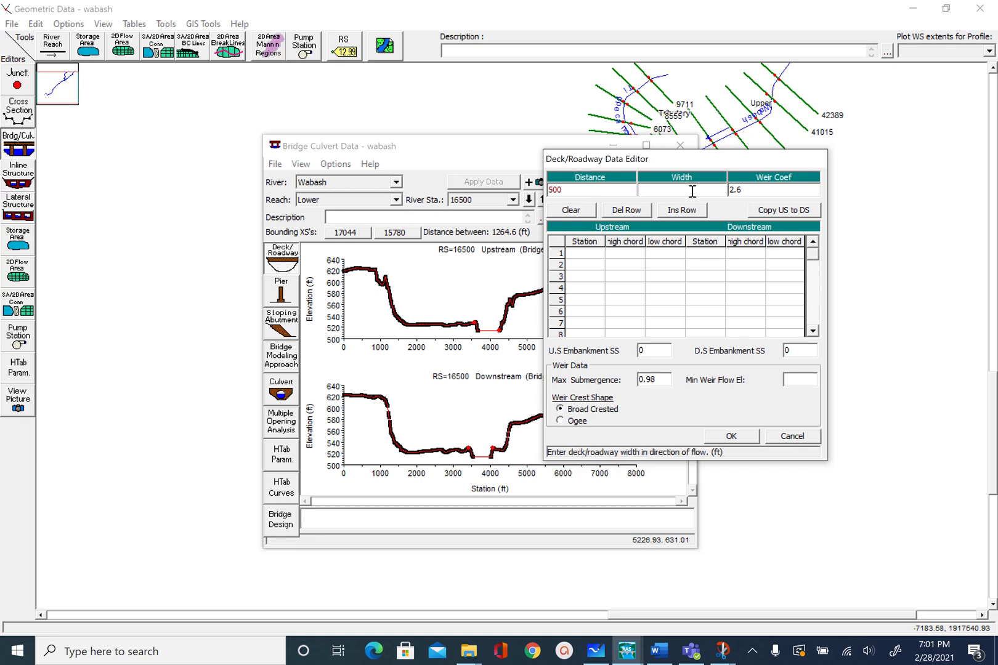
type("50")
Enter upstream deck stations 0, 3500, 4500 and 7500
left_click(587, 254)
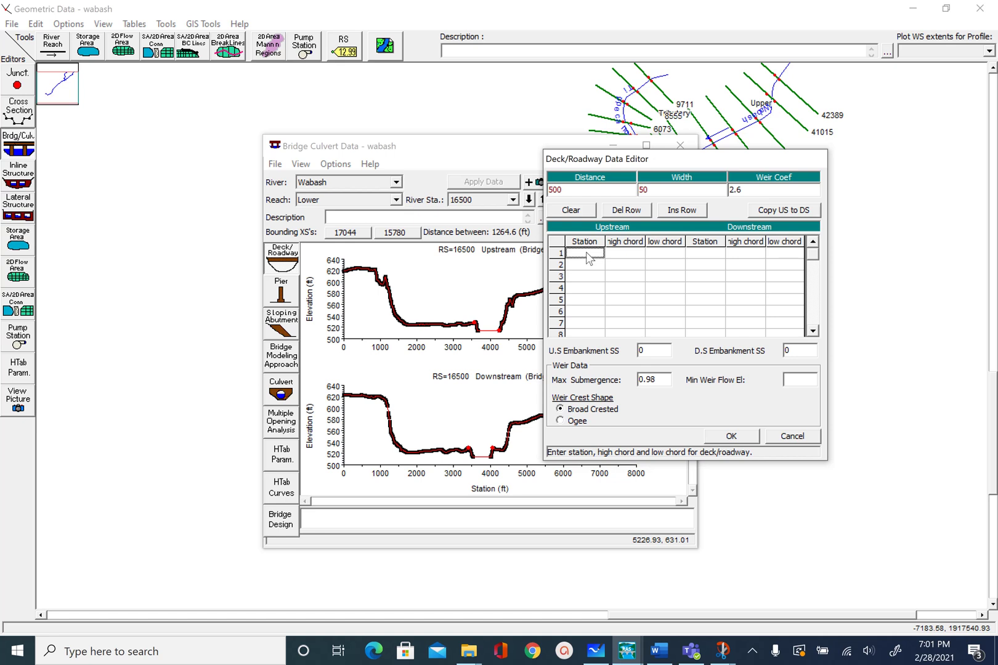
type("0")
left_click(582, 267)
type("35000")
key("BackSpace")
type("4500")
left_click(585, 289)
type("750")
Enter upstream high chord elevations of 581 starting from the first row
left_click(660, 265)
key("Up")
key("Up")
key("Left")
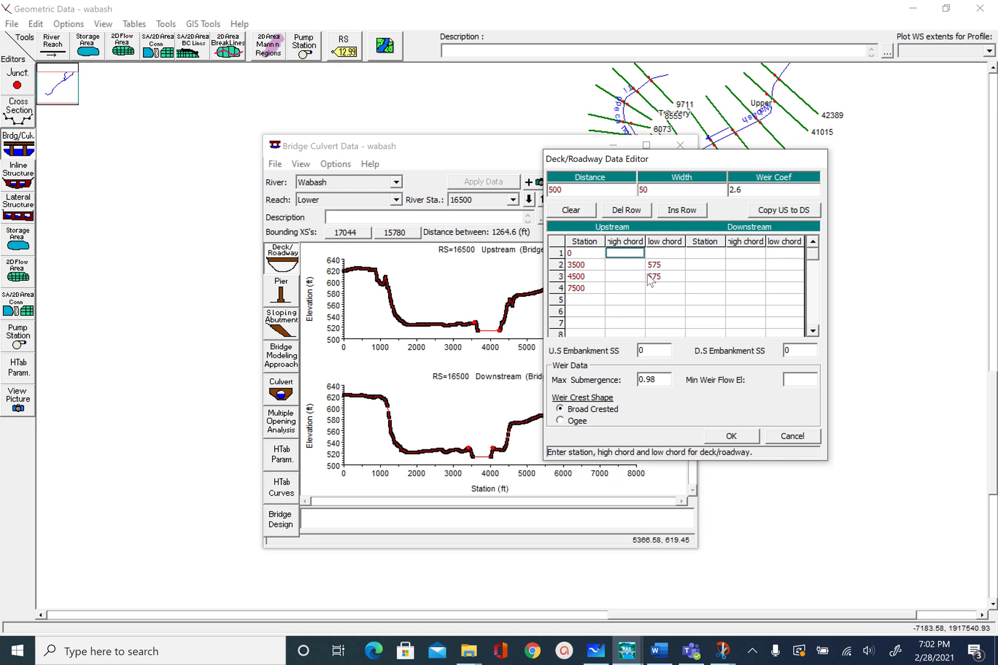
type("581")
key("Return")
type("6")
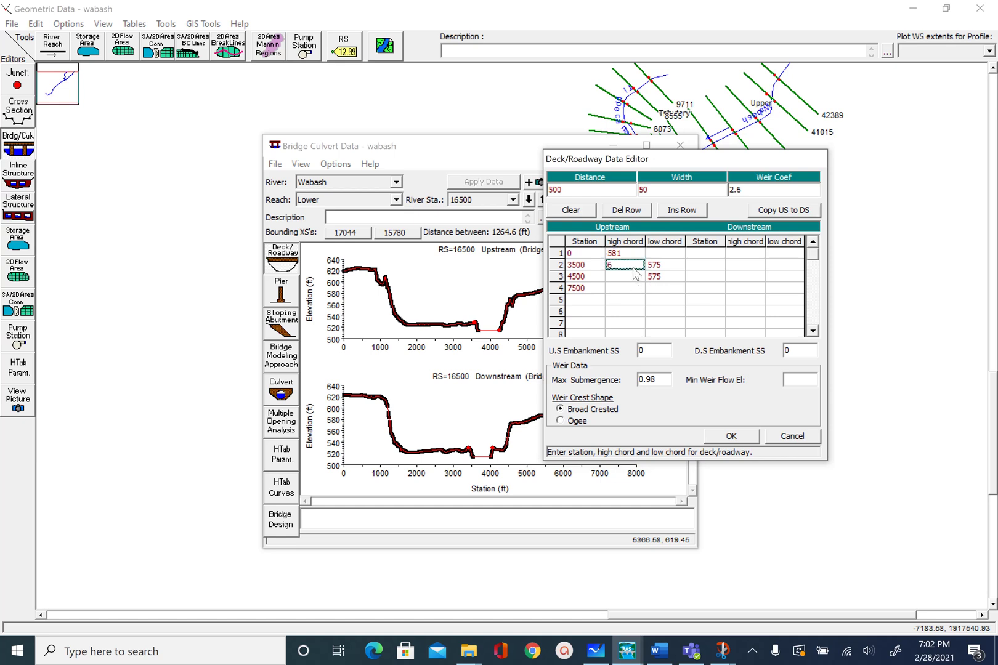
type("81")
key("Return")
type("58")
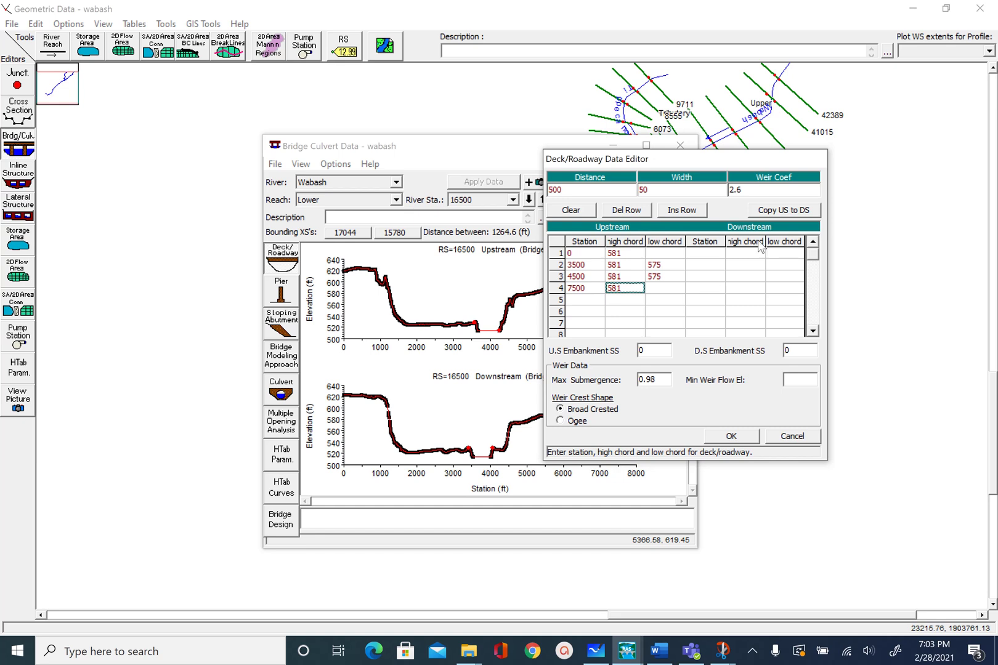
Copy the upstream deck data to downstream and accept the Deck/Roadway Data Editor
left_click(778, 214)
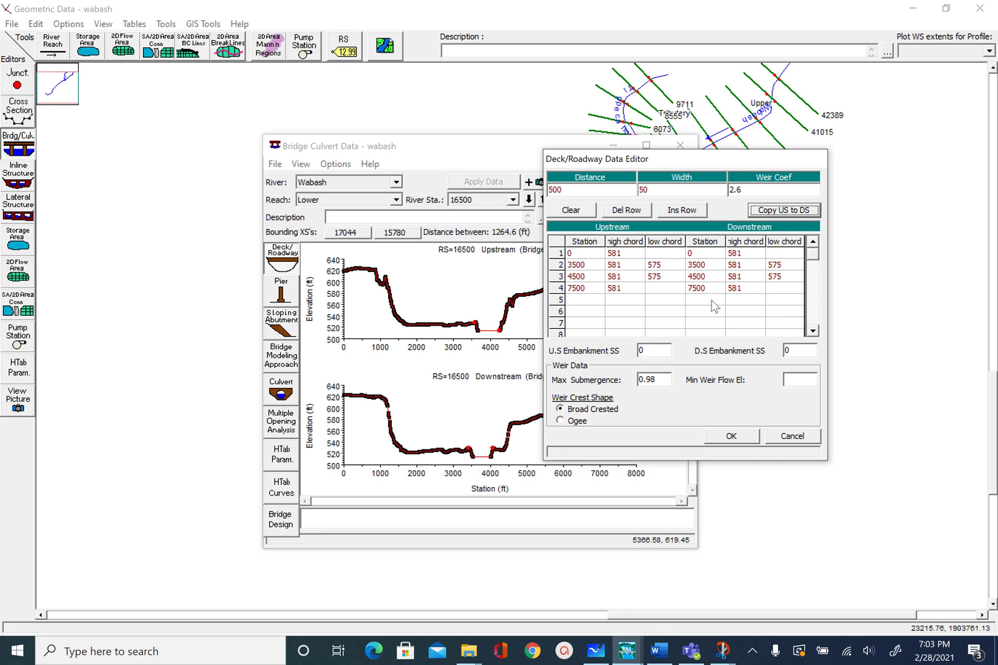
left_click_drag(670, 165, 754, 175)
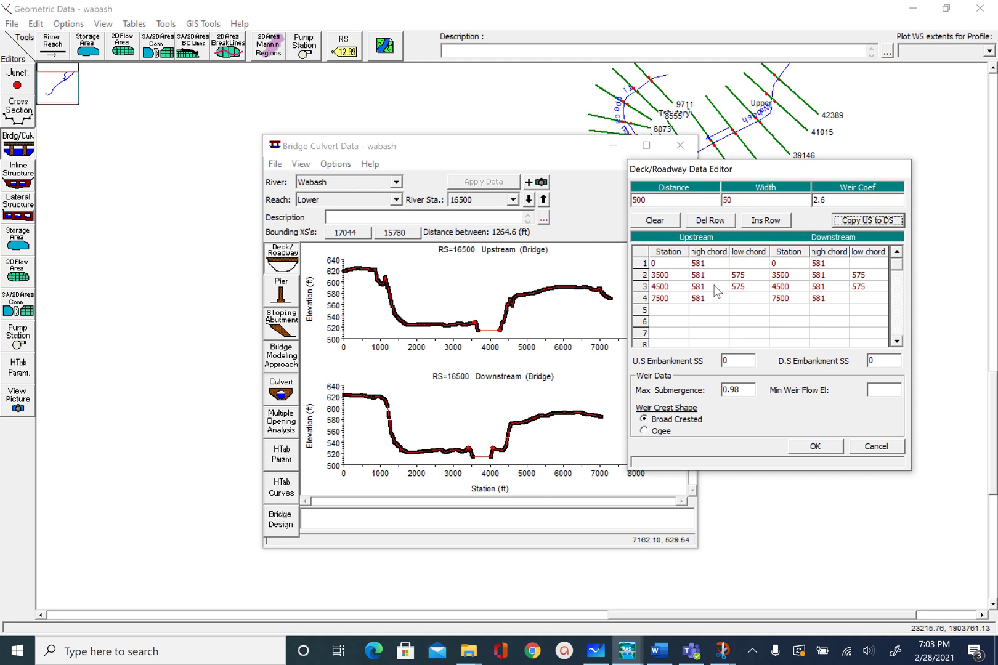
left_click(815, 447)
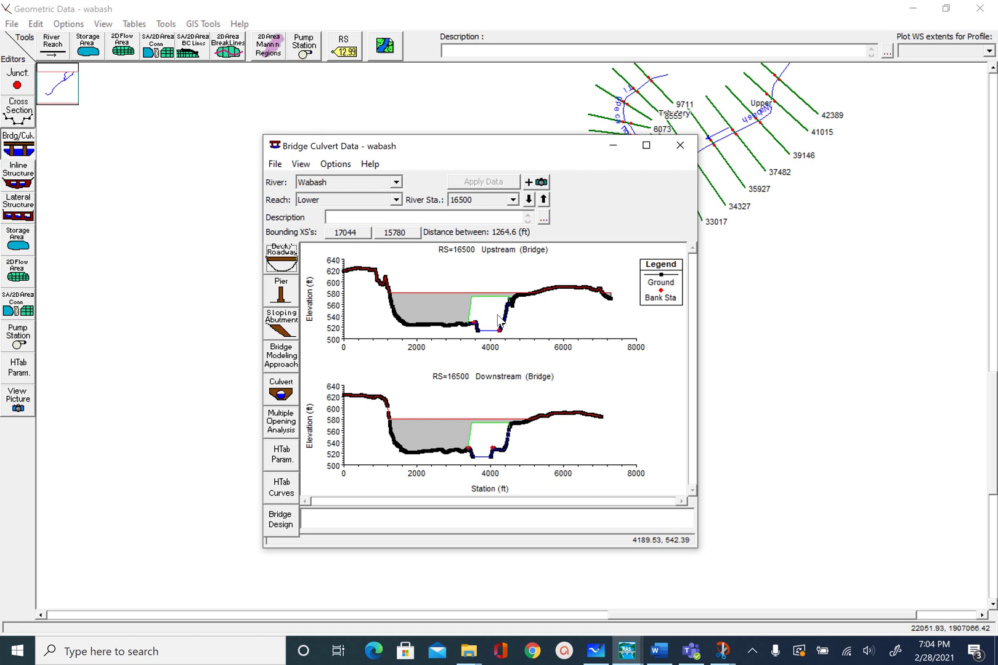
In Bridge Design, set 4 piers with the first pier at station 3600 upstream and downstream
left_click(283, 293)
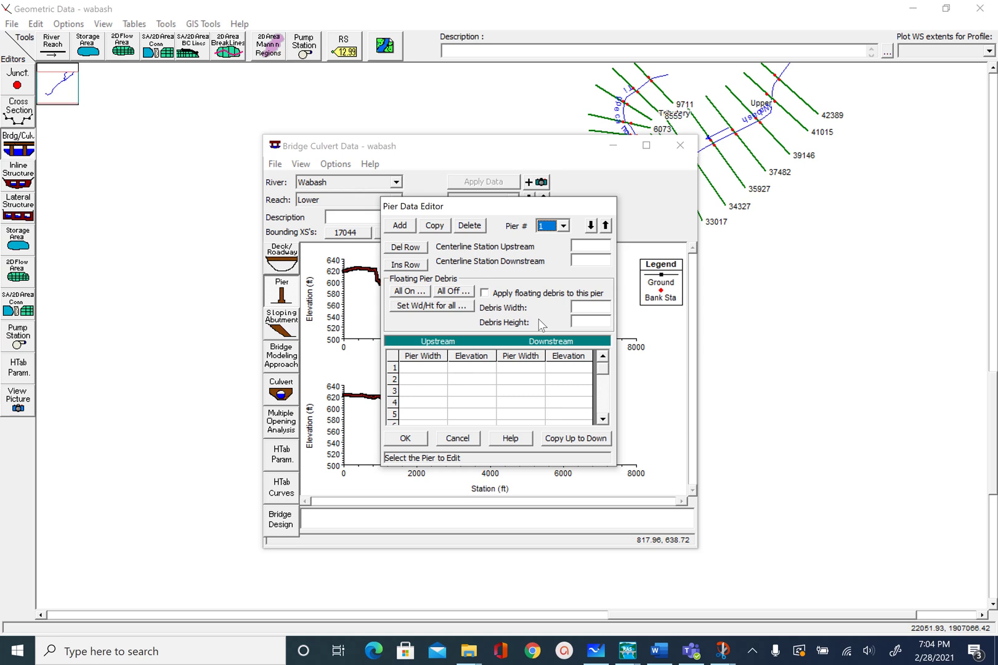
key("Escape")
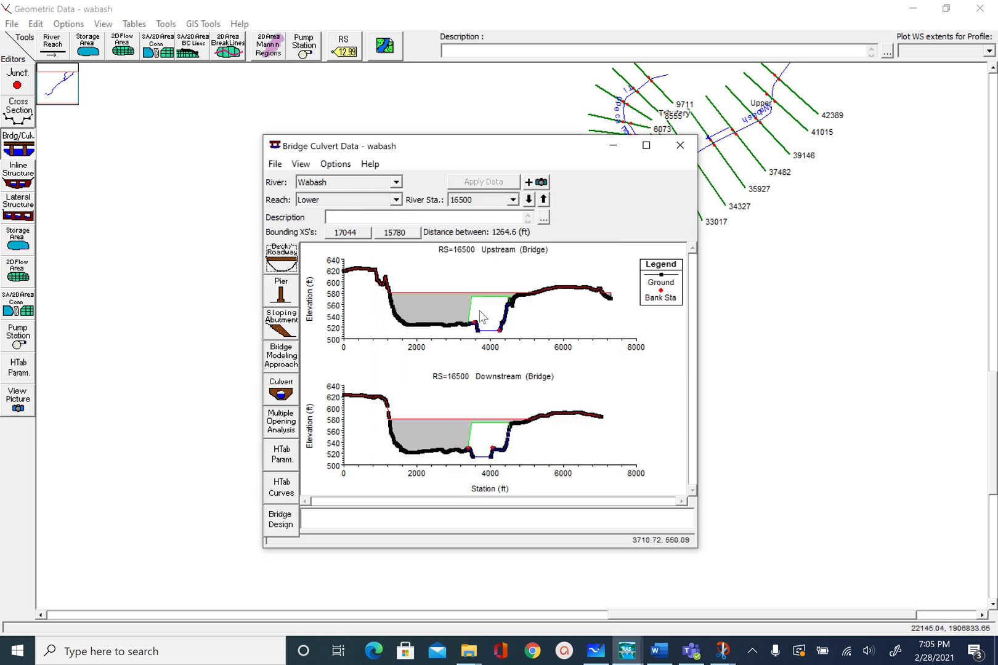
left_click(286, 524)
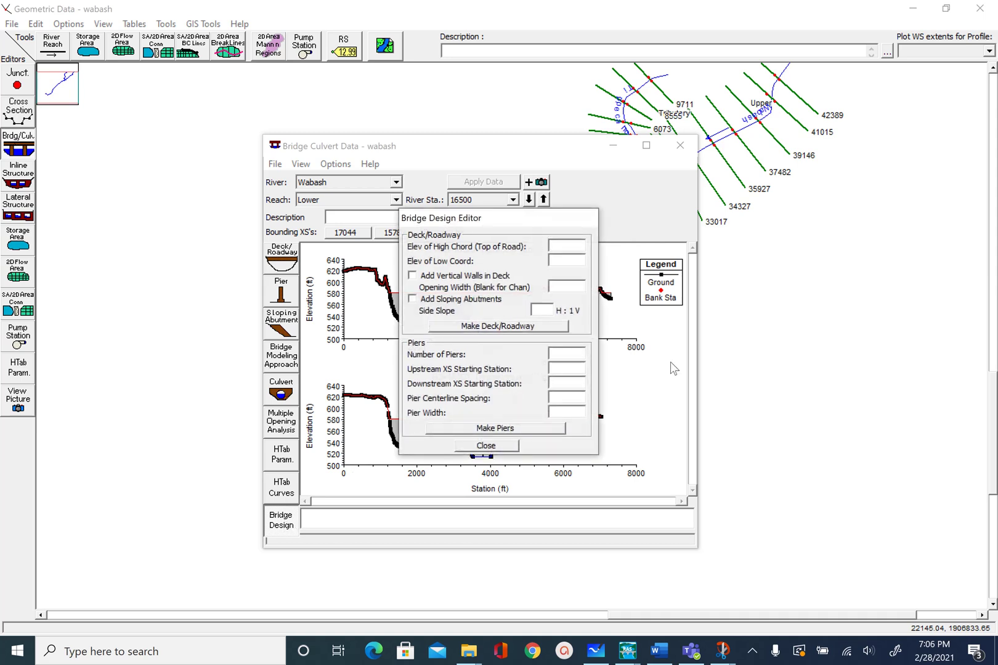
type("4")
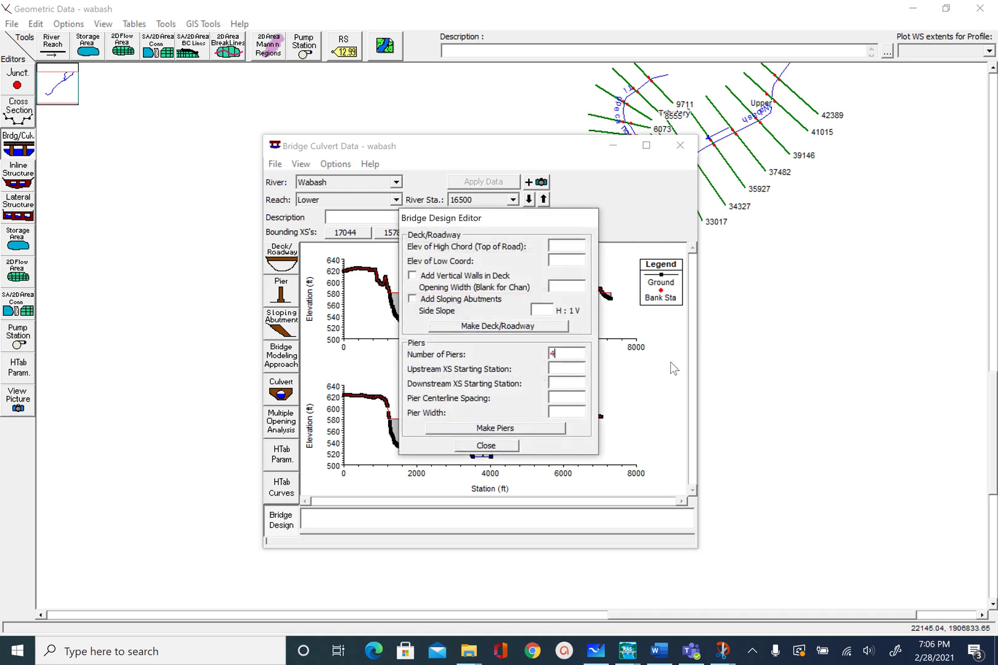
left_click(559, 370)
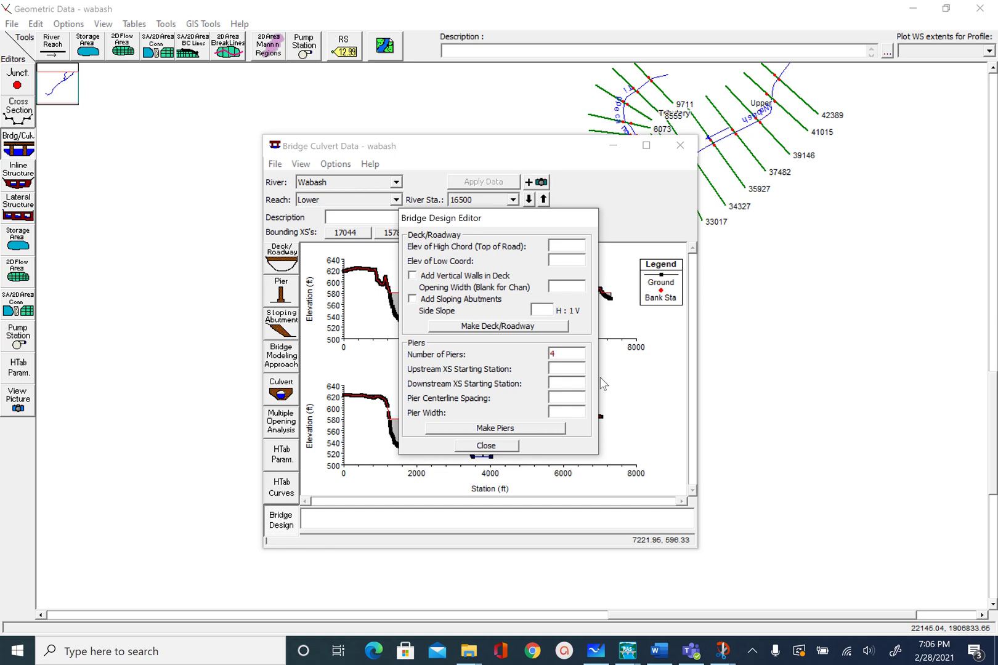
type("3600")
left_click(570, 384)
type("3600")
Set pier spacing 200 ft and width 10 ft, then generate the piers
left_click(567, 399)
type("200")
left_click(567, 412)
type("10")
left_click(511, 430)
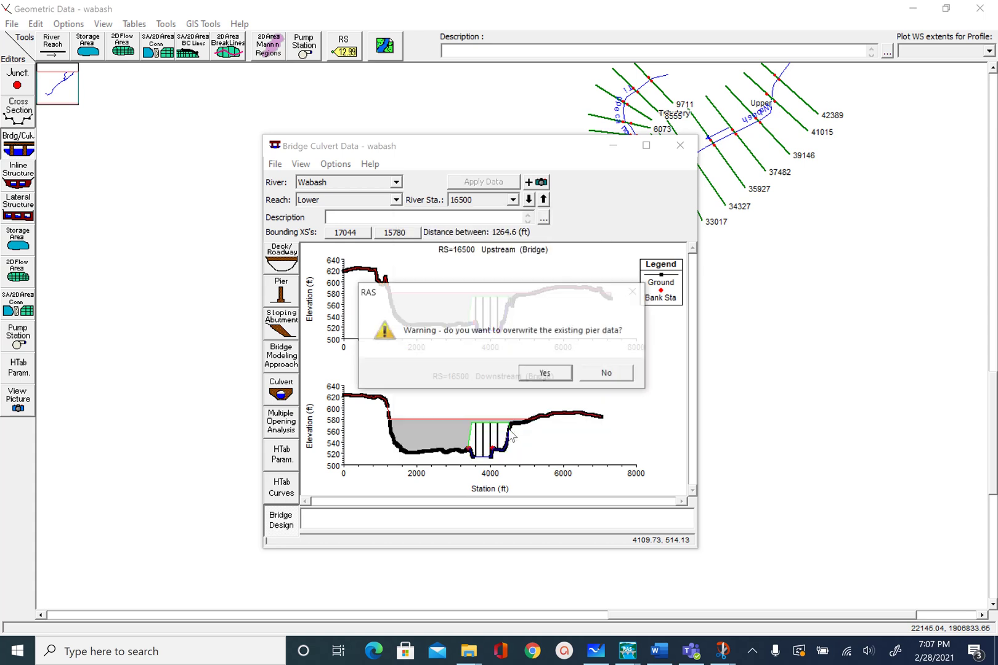
left_click(545, 374)
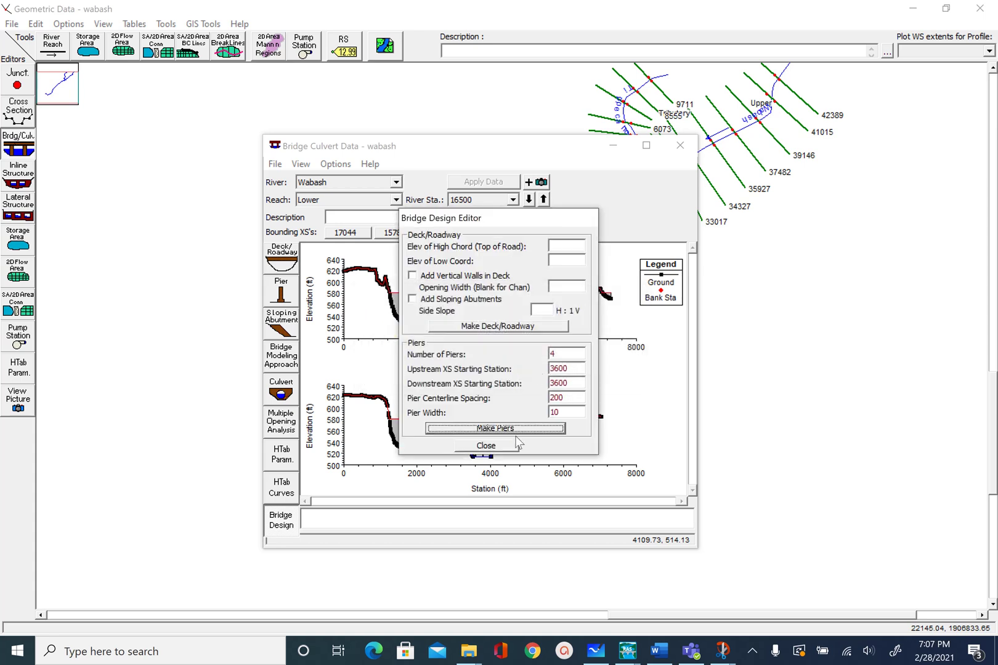
left_click(503, 447)
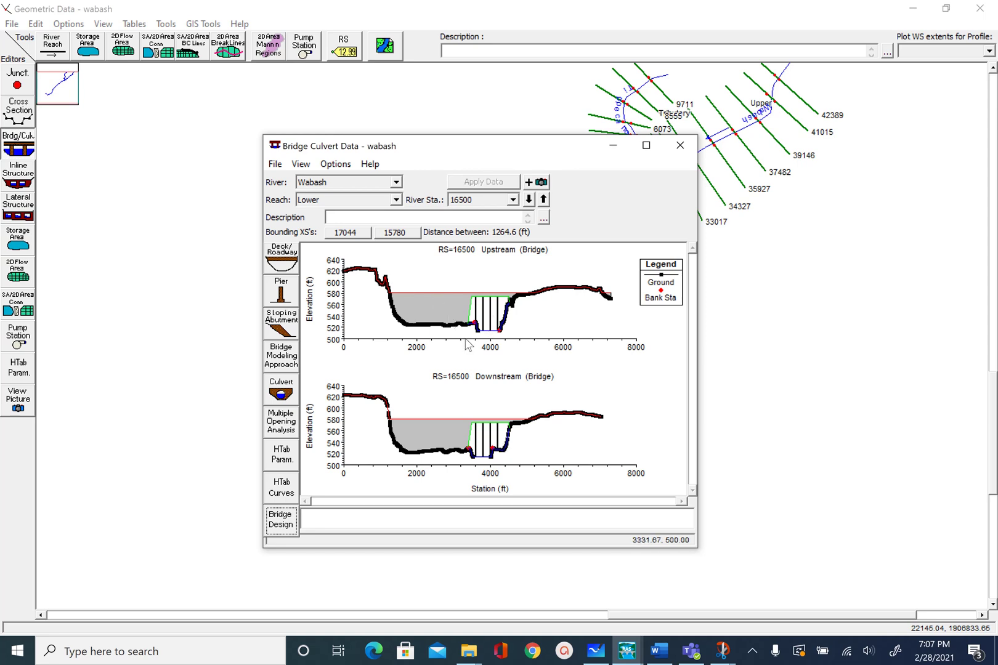
Exit the Bridge Culvert Data window and save the geometry data
left_click(275, 165)
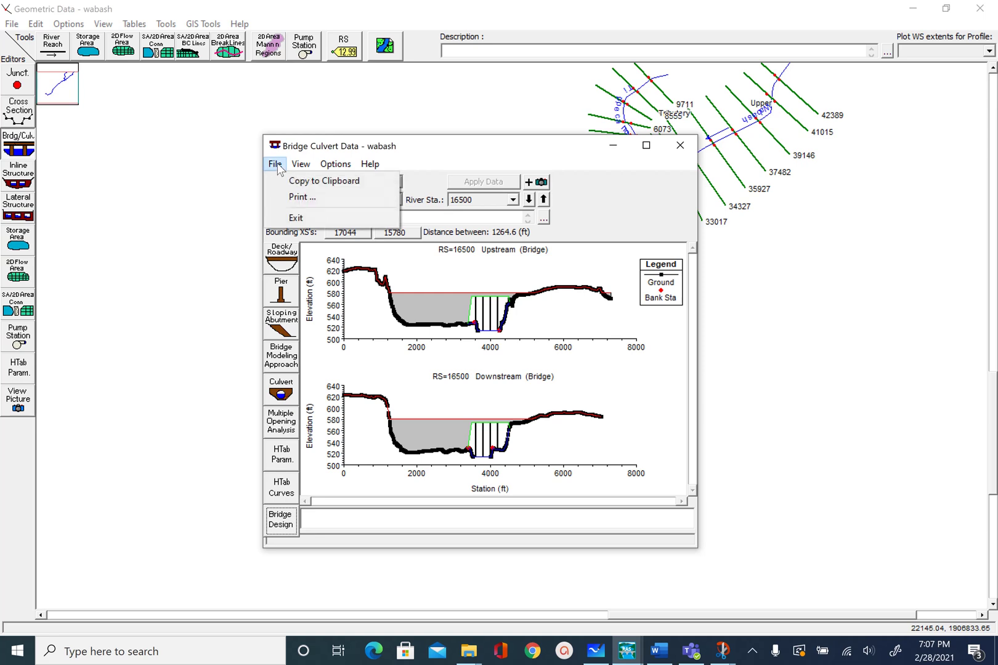
left_click(304, 218)
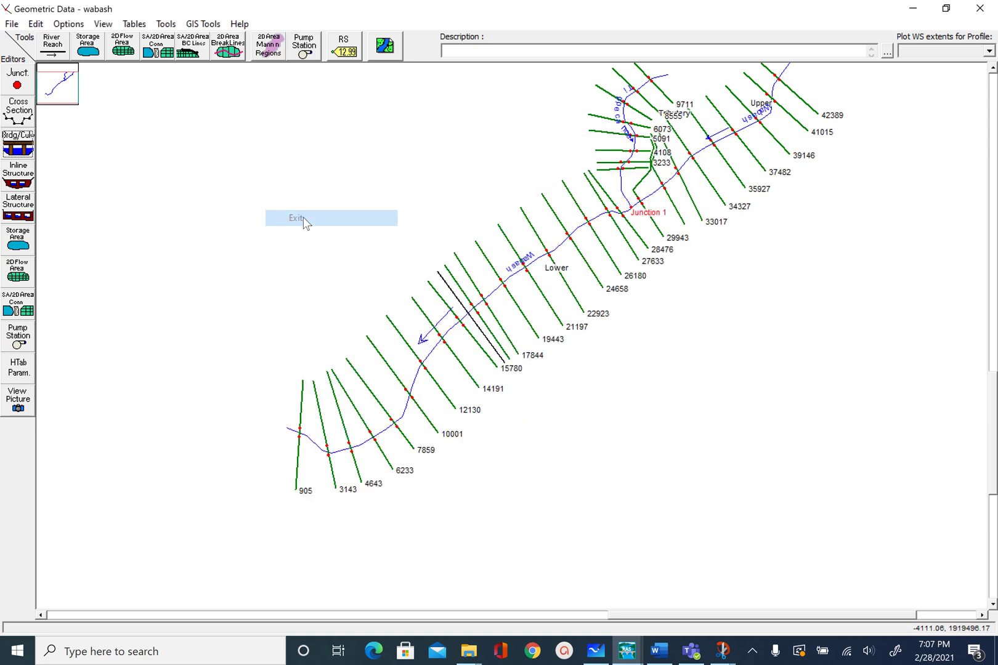
left_click(8, 27)
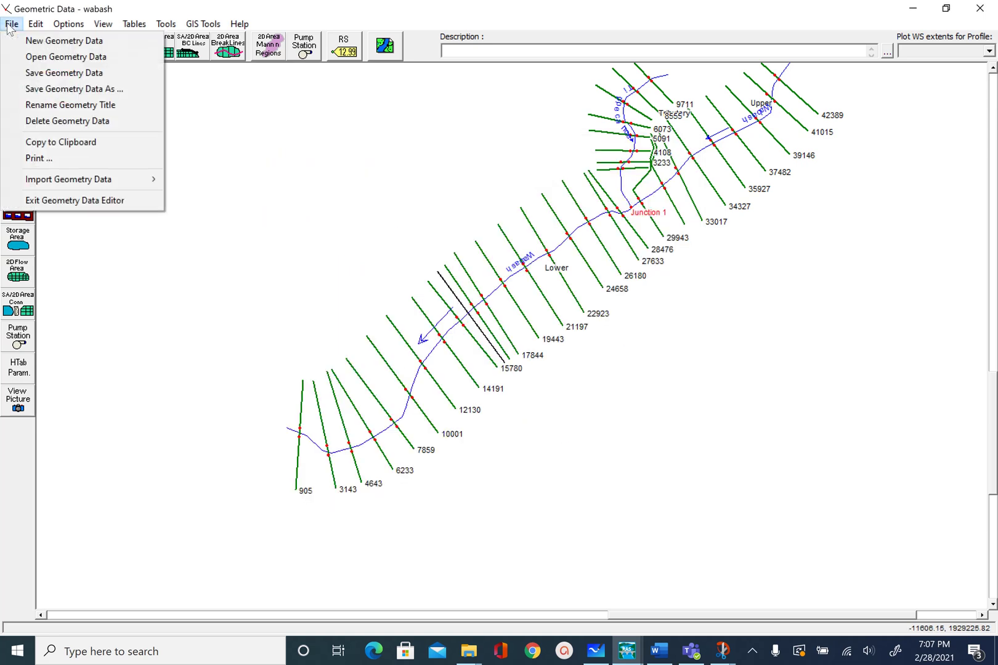
left_click(72, 77)
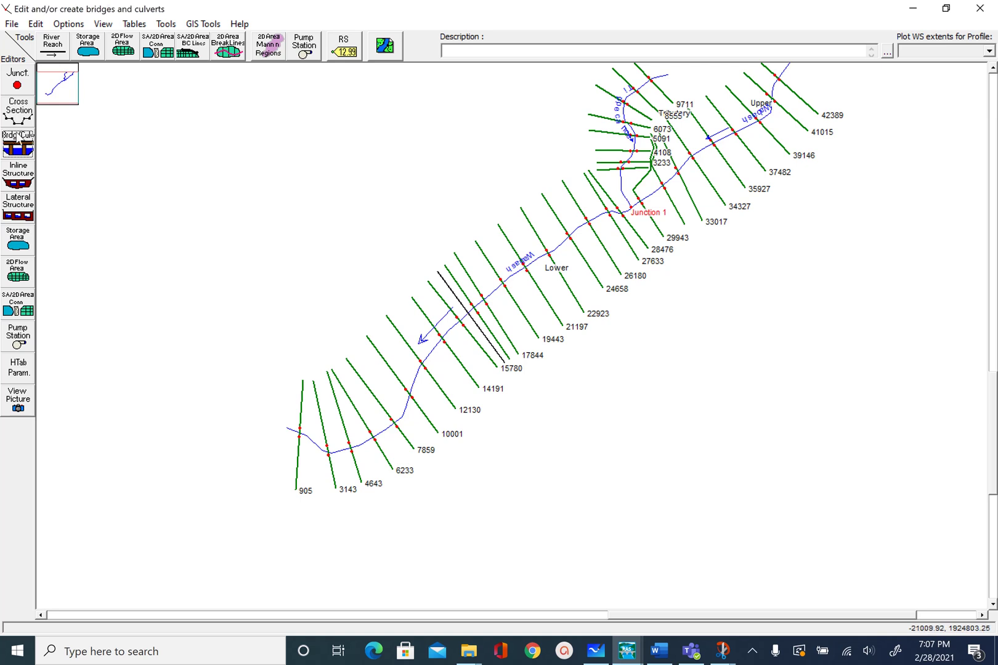
Reopen the bridge editor, browse Wabash Upper and Tippecanoe Tributary, then close it
left_click(21, 152)
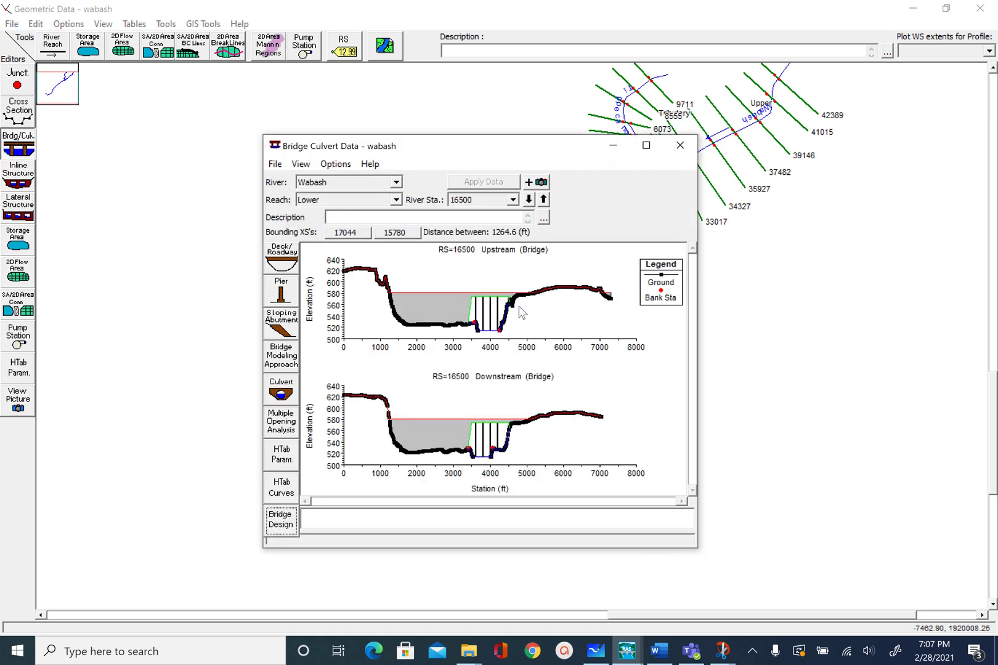
left_click(396, 200)
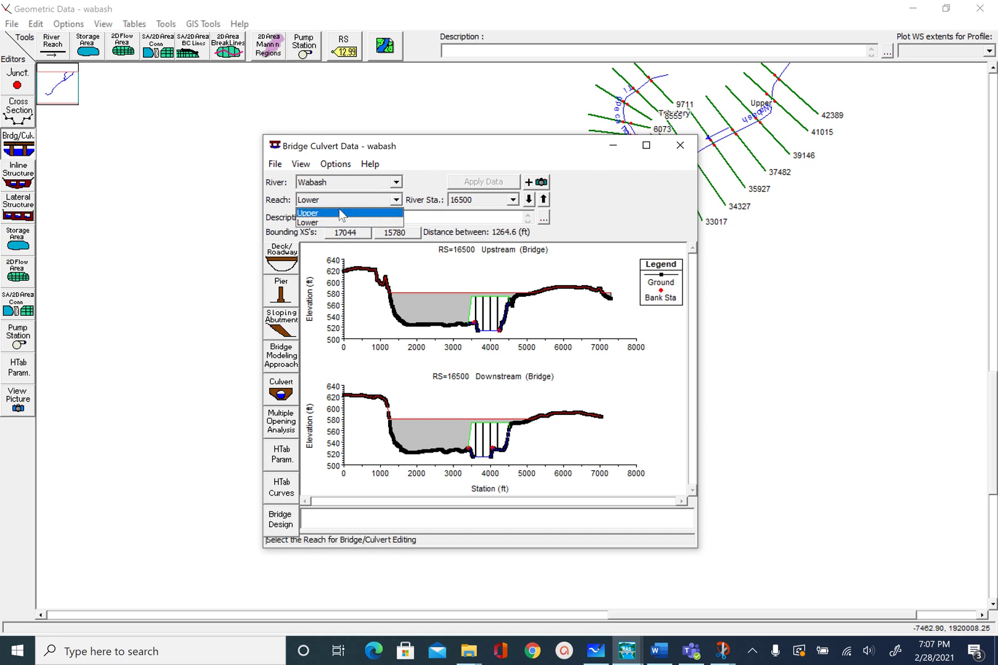
left_click(327, 217)
left_click(396, 181)
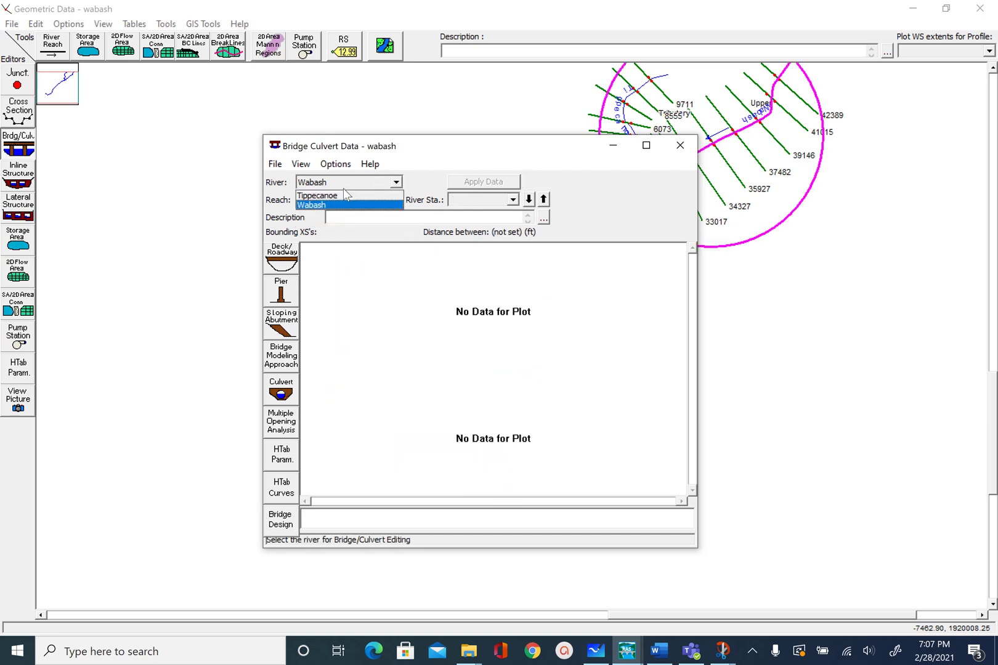
left_click(344, 192)
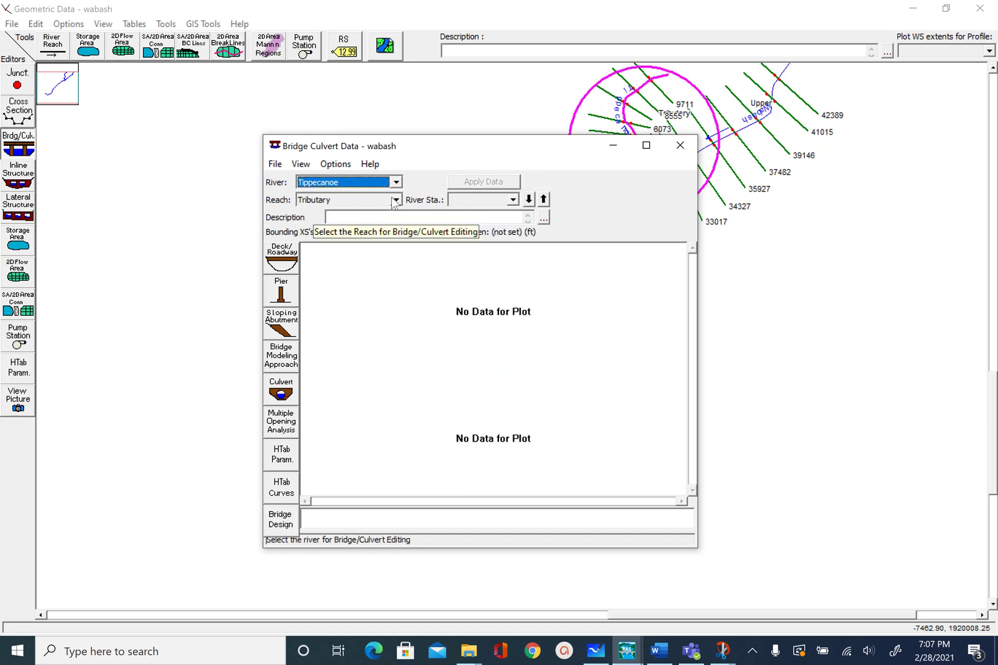
left_click(396, 200)
left_click(361, 195)
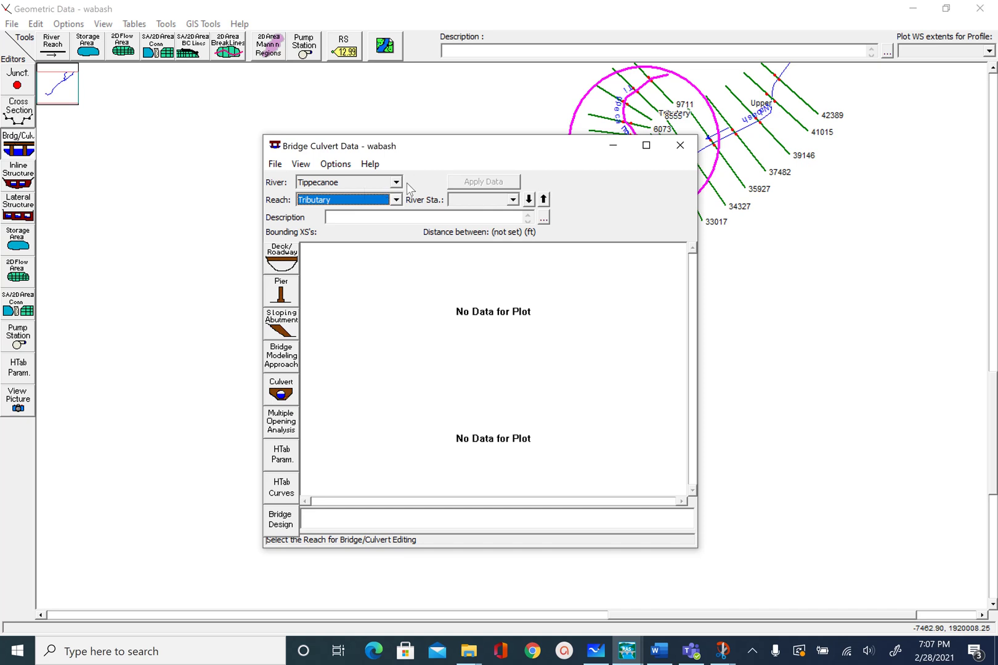
left_click(680, 146)
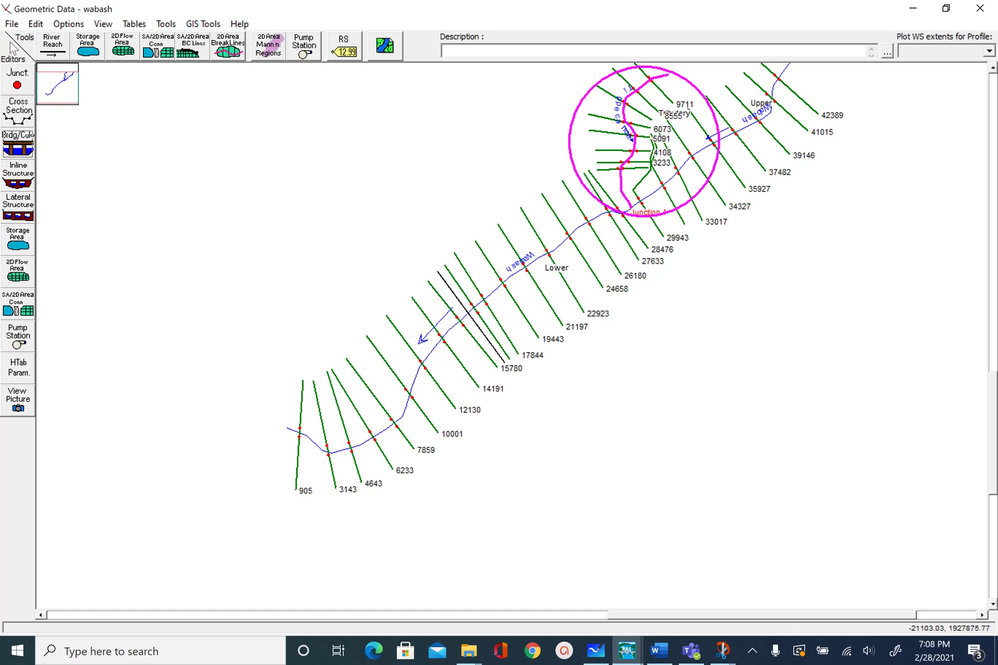
left_click(12, 24)
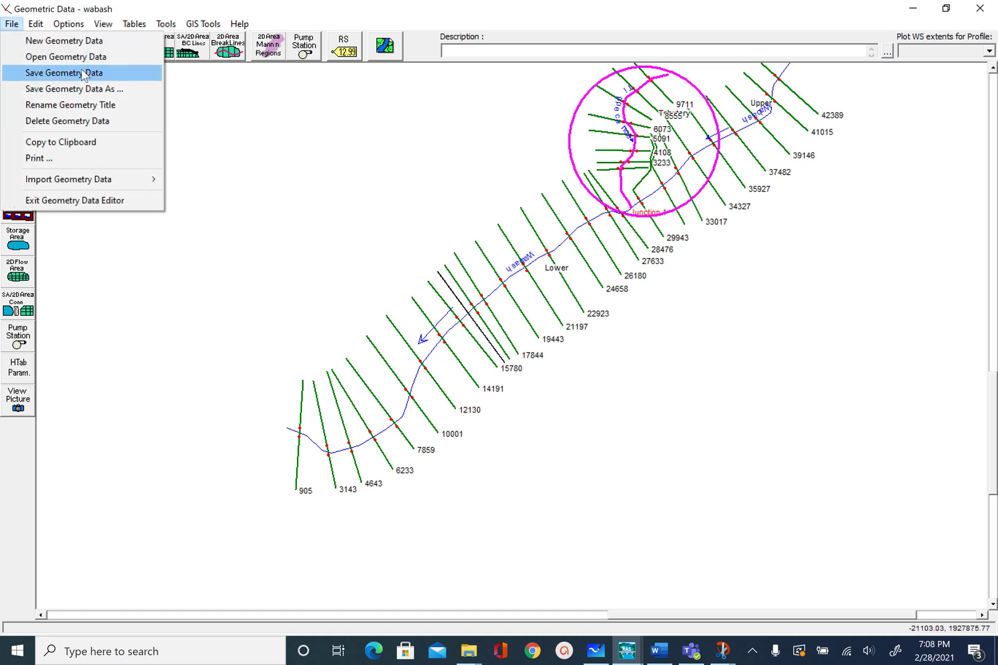